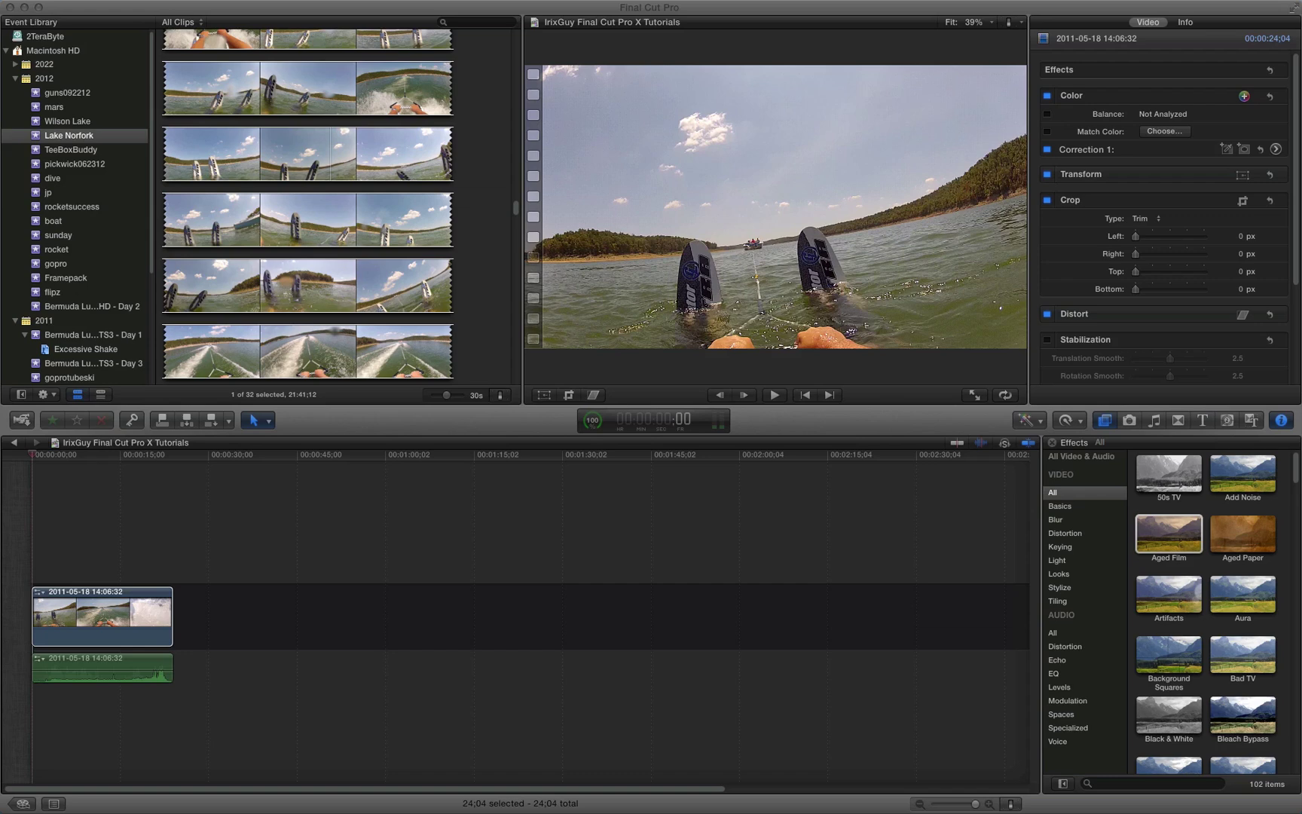
Step: Move the IrixGuyWaterMark.png Preview window aside and hide Preview to return to Final Cut Pro
left_click_drag(1048, 517, 755, 243)
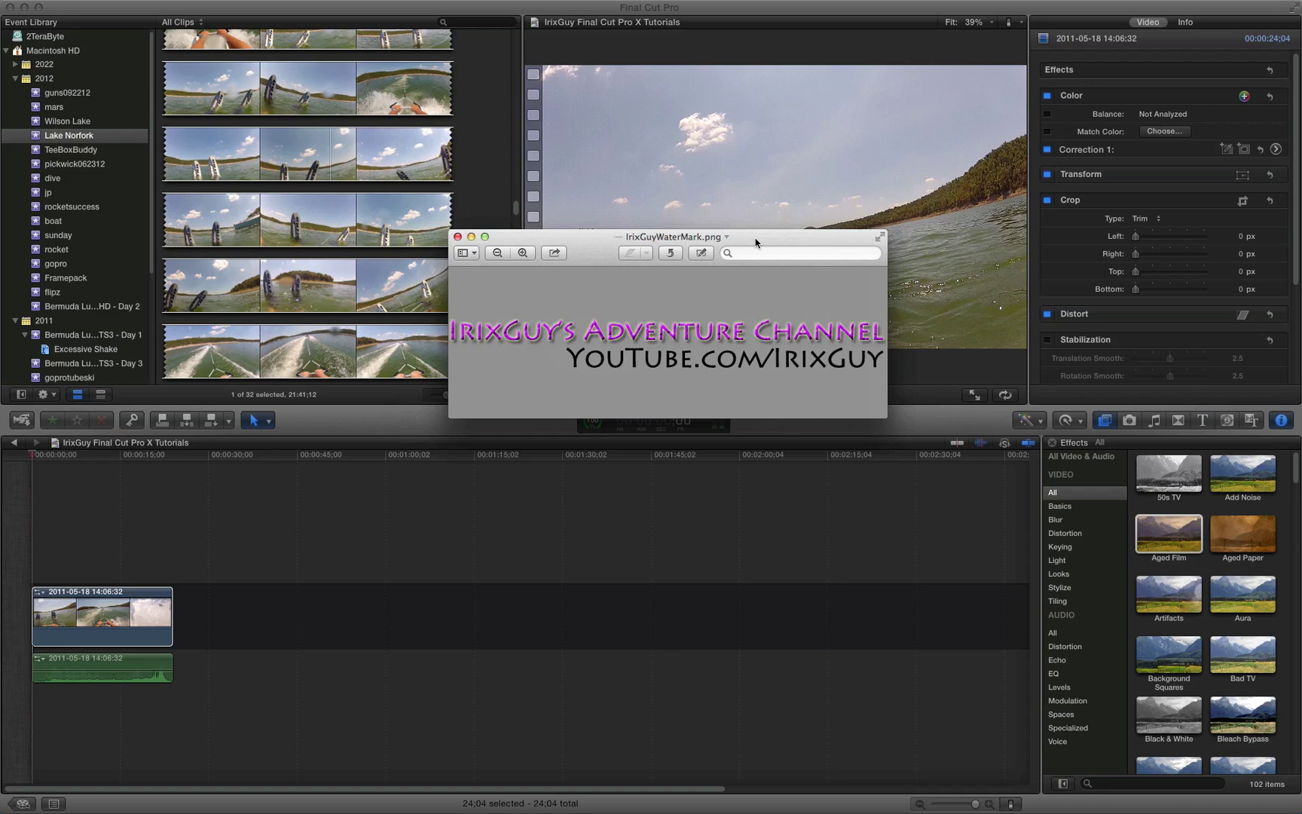
left_click_drag(756, 242, 765, 247)
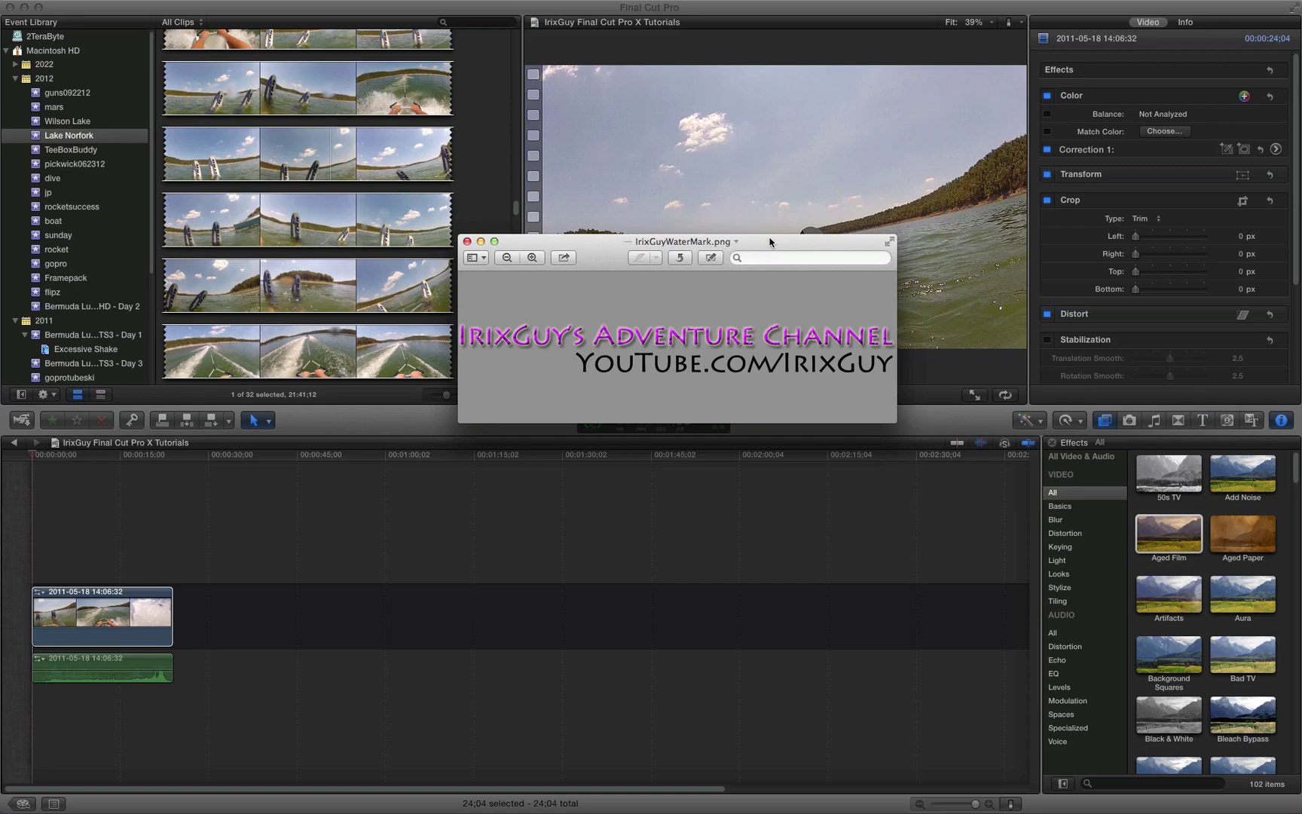
left_click_drag(770, 242, 838, 262)
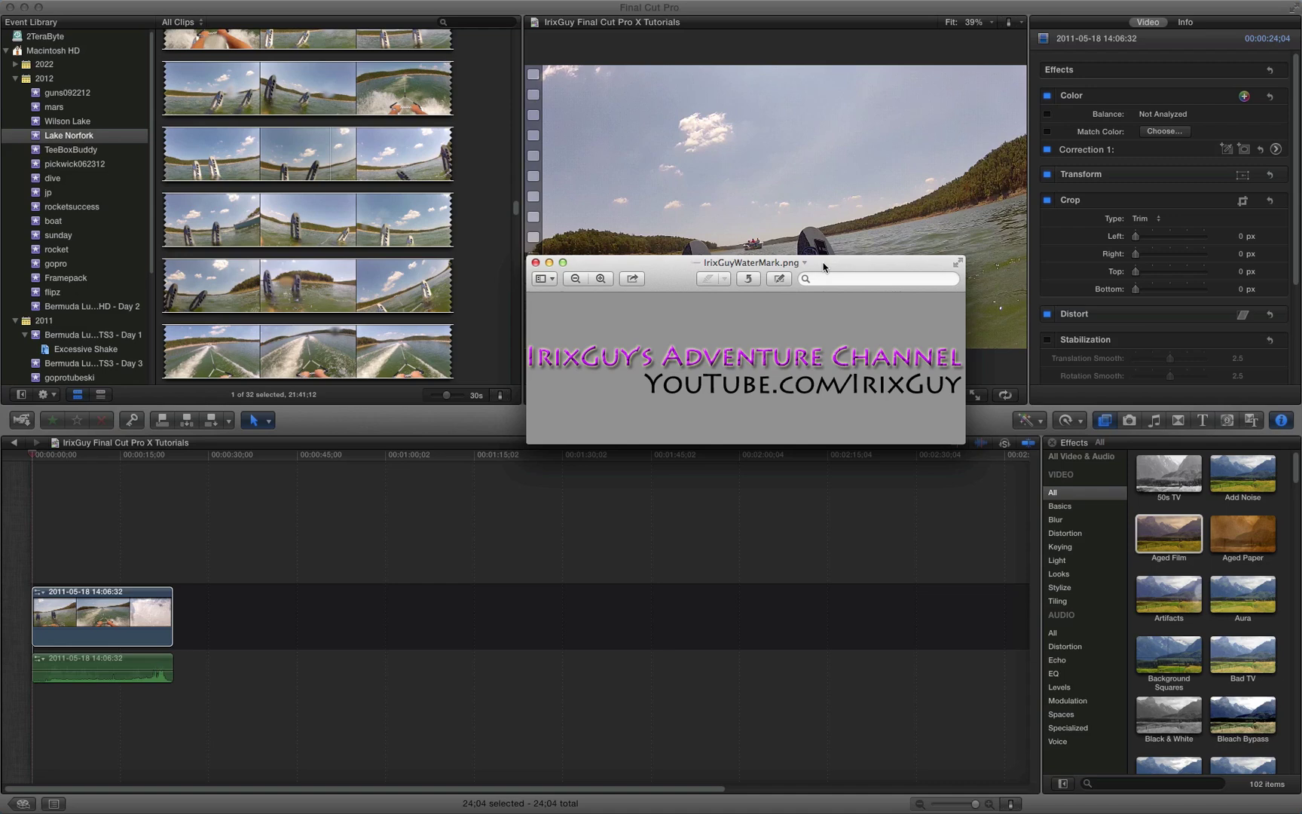
left_click_drag(824, 266, 1169, 298)
key("super+Tab")
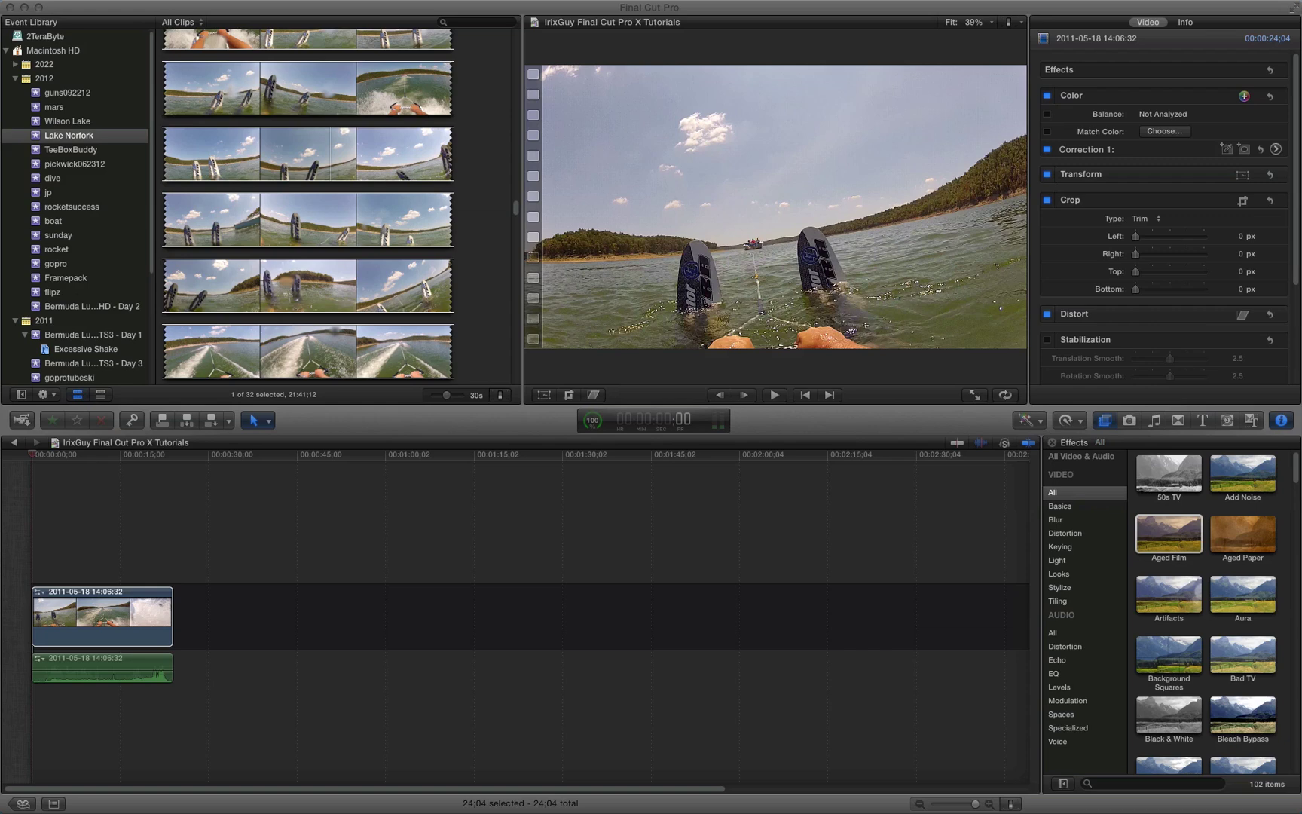
Step: Drop IrixGuyWaterMark.png onto the timeline above the start of the water-ski clip
left_click_drag(1170, 297, 42, 532)
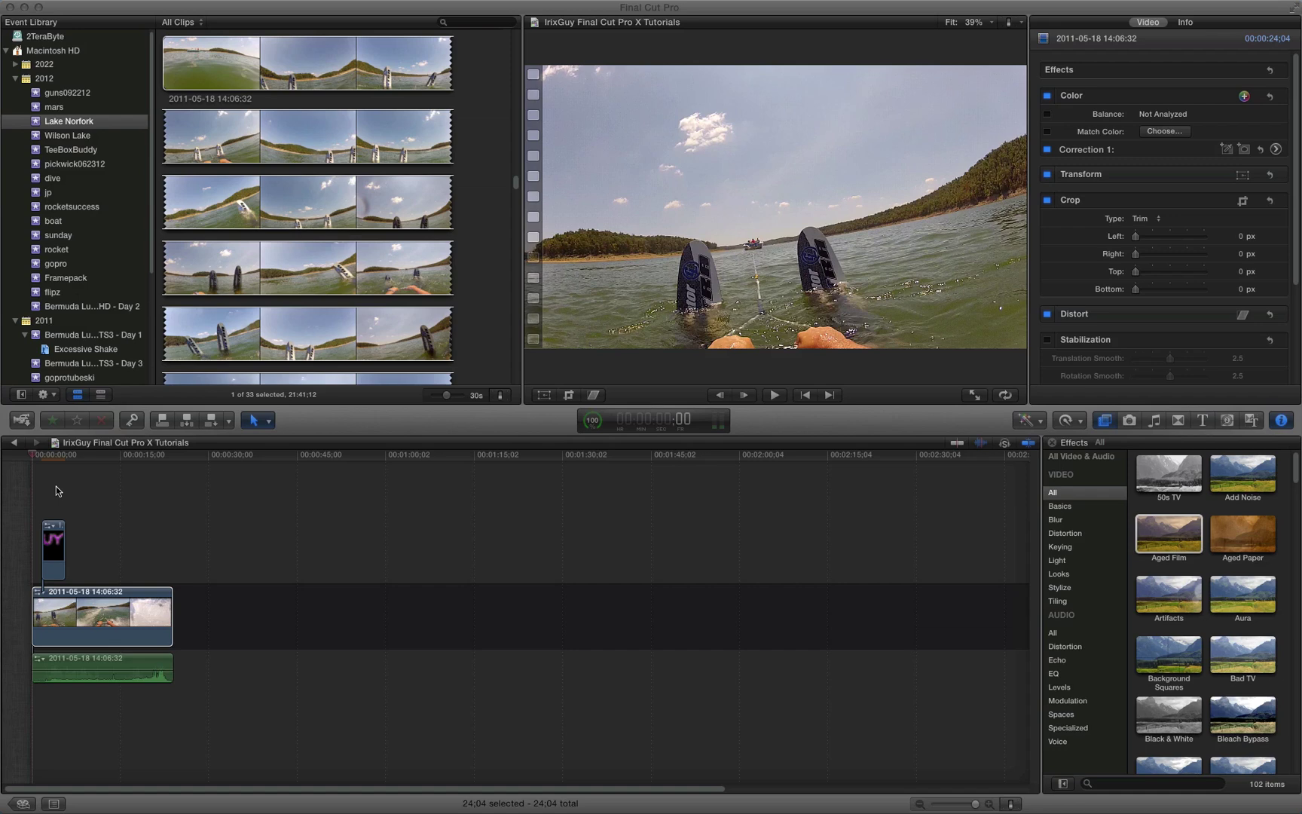
left_click(56, 486)
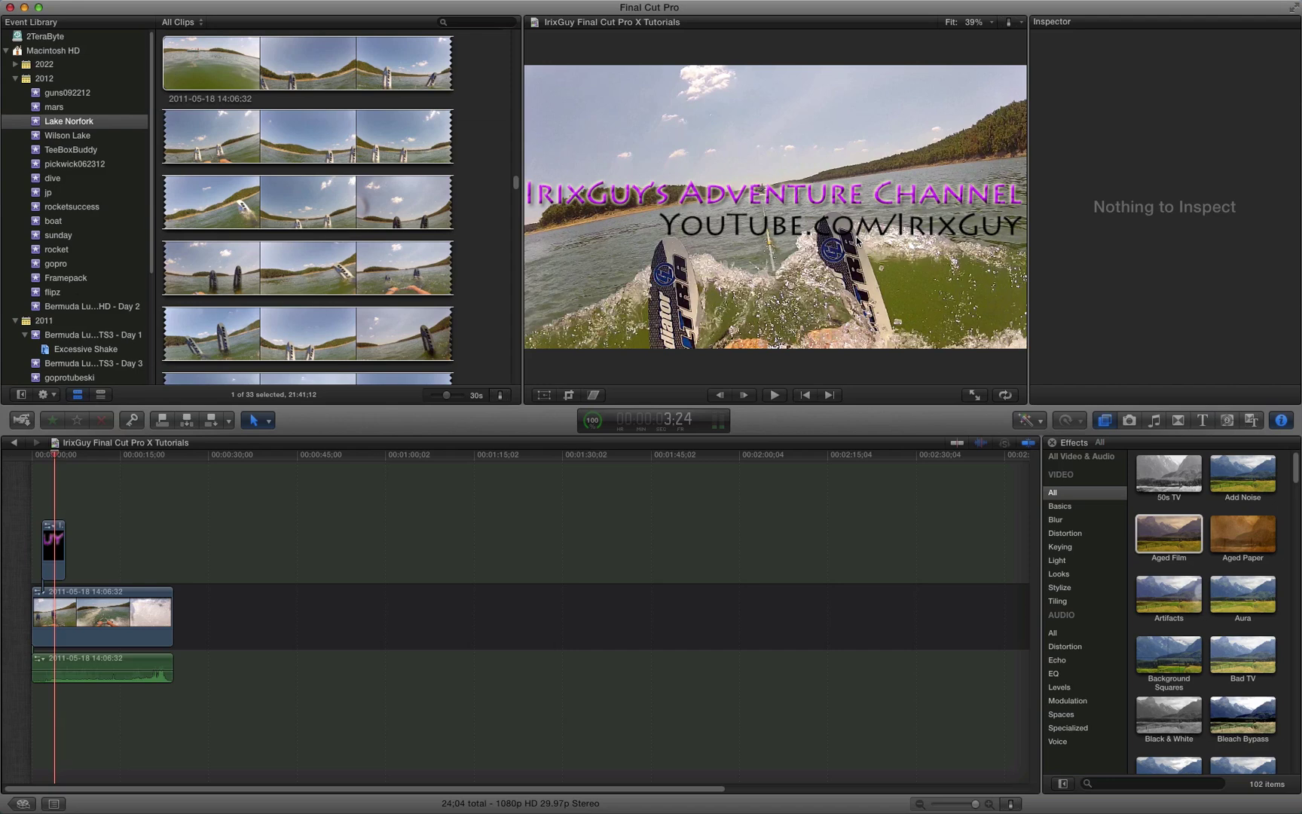
Step: Extend the watermark clip to about 8 seconds 23 frames and select it
left_click_drag(63, 540, 91, 541)
left_click(68, 546)
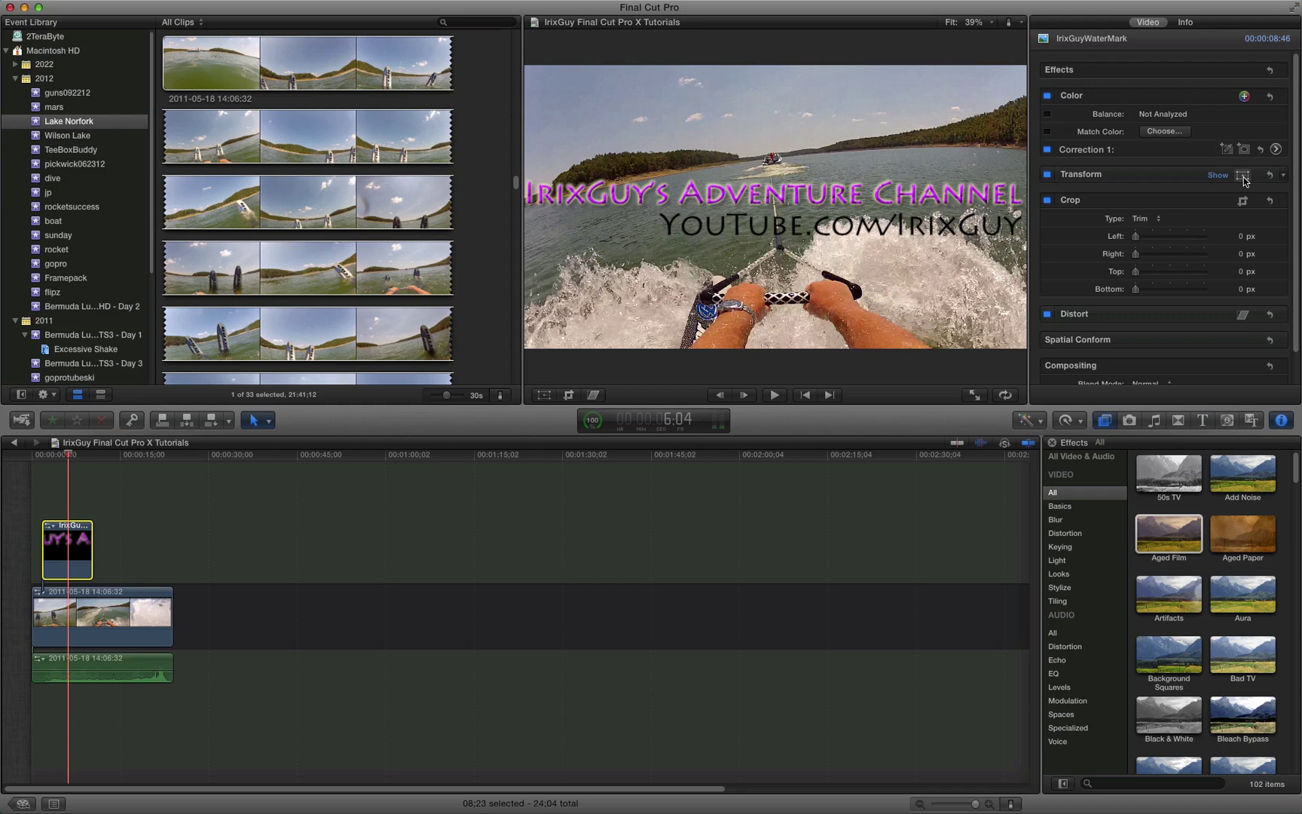
Step: Scale the watermark down to about 62% and drag it into the frame's top-left corner
left_click(1242, 176)
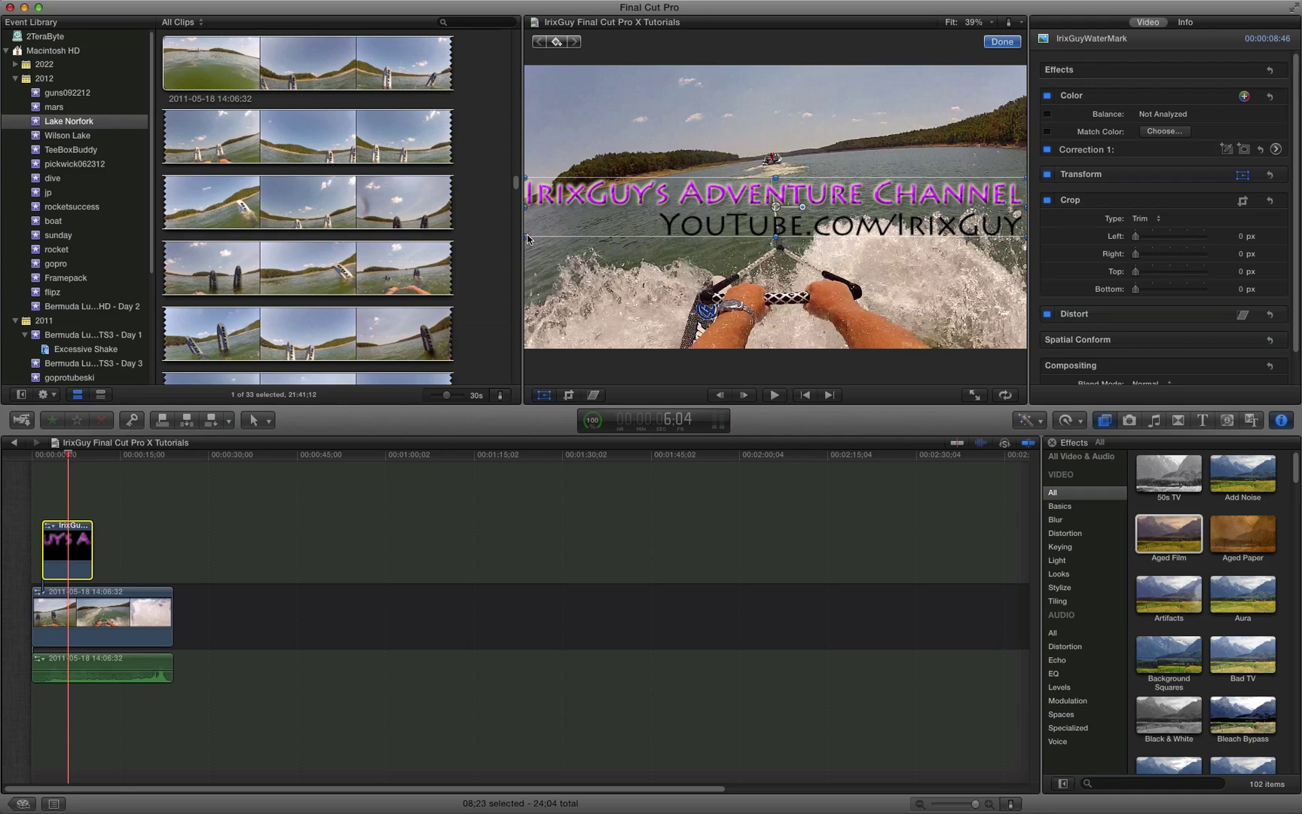
left_click(531, 238)
left_click_drag(532, 238, 604, 226)
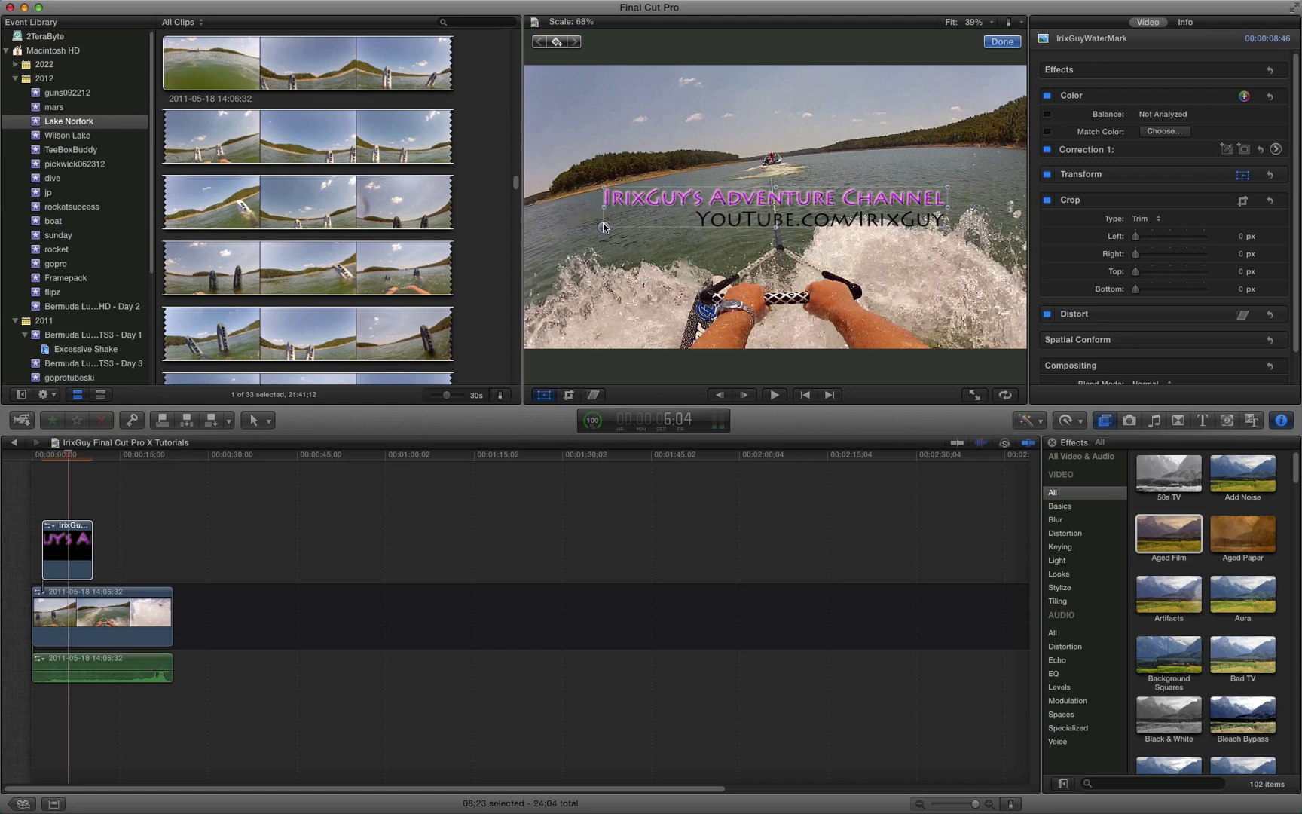
left_click_drag(603, 226, 621, 223)
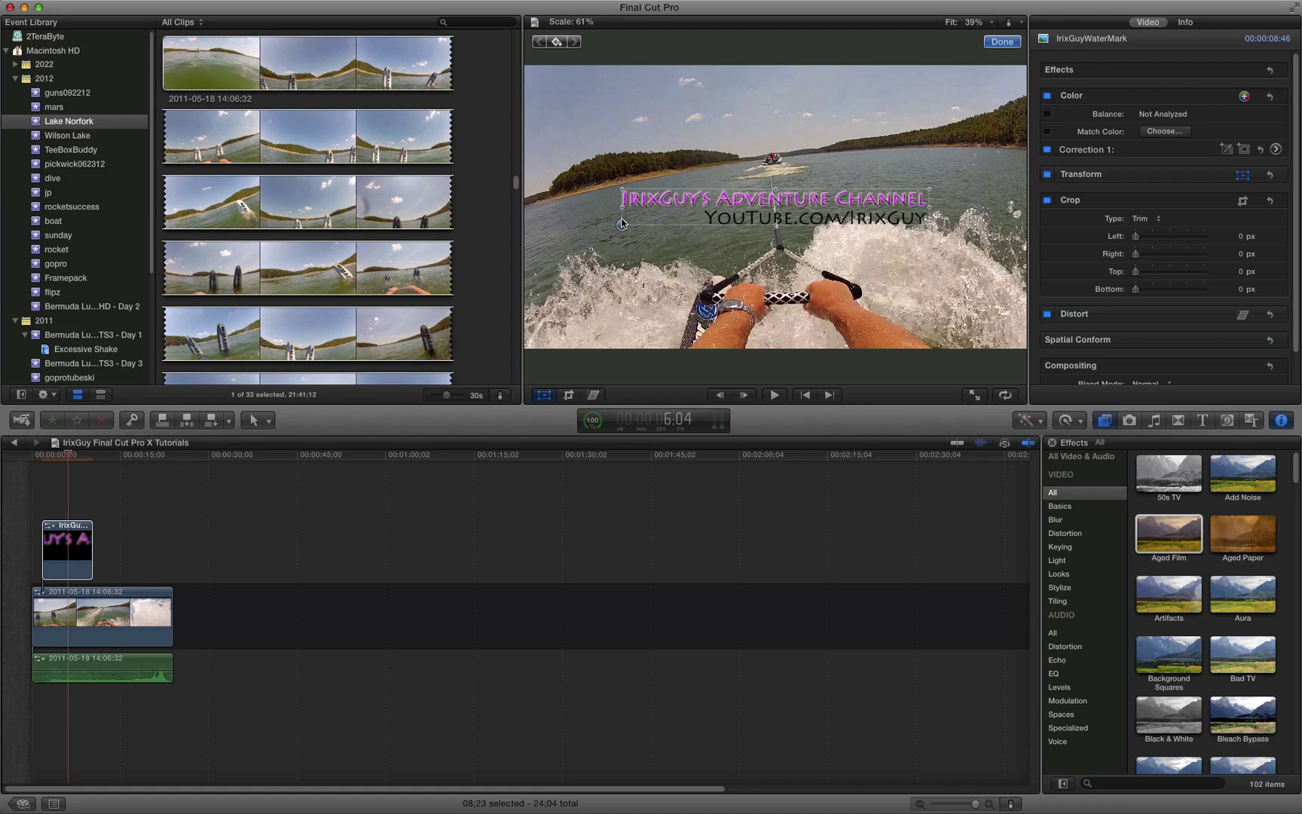
left_click_drag(622, 223, 617, 228)
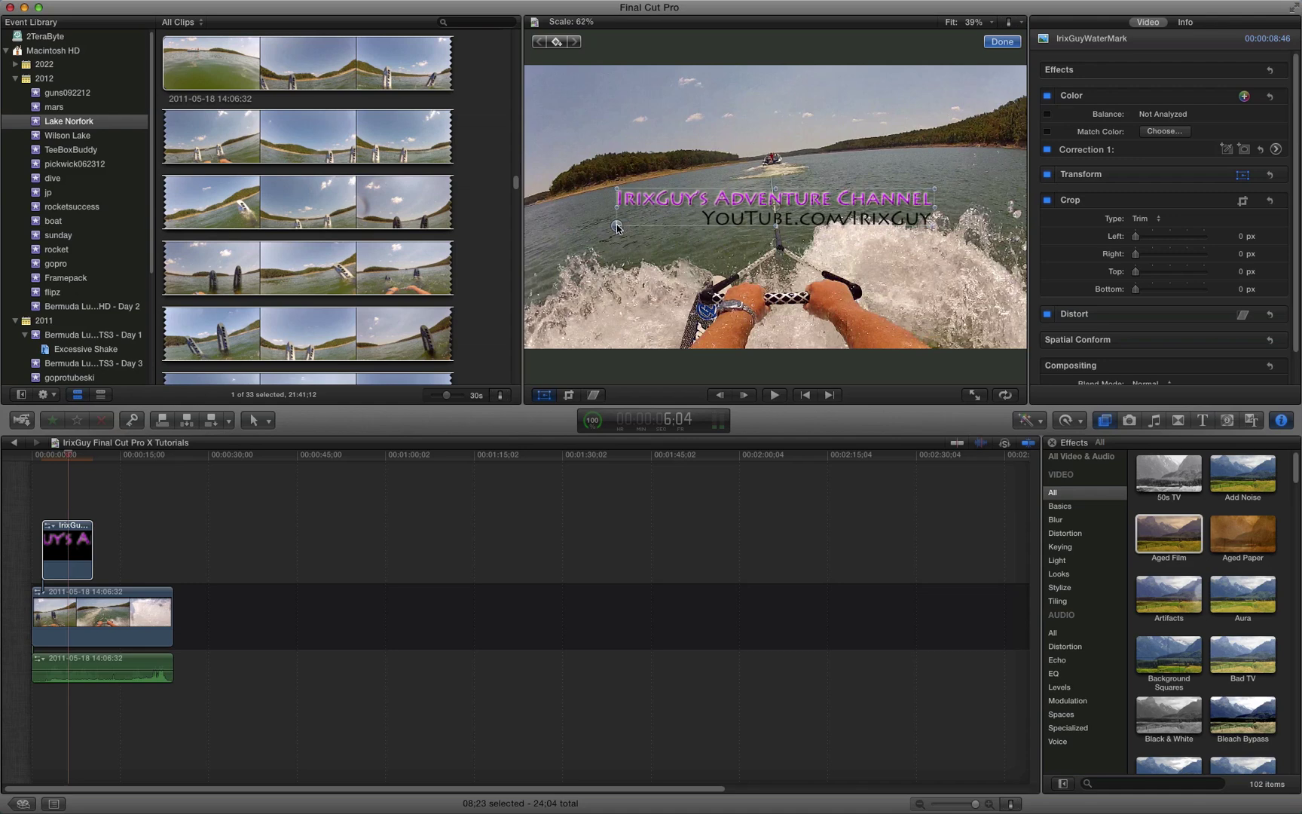
left_click_drag(617, 227, 633, 224)
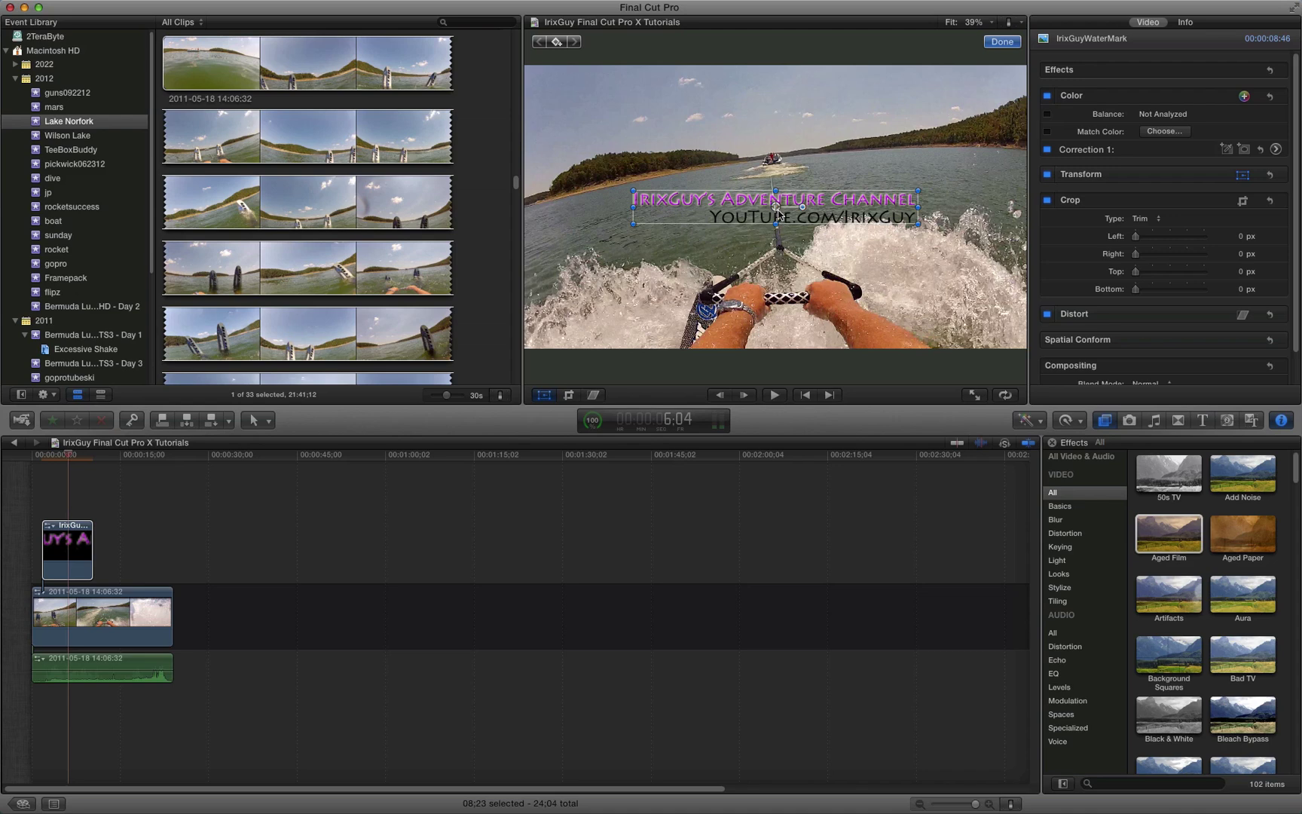
left_click_drag(778, 214, 672, 88)
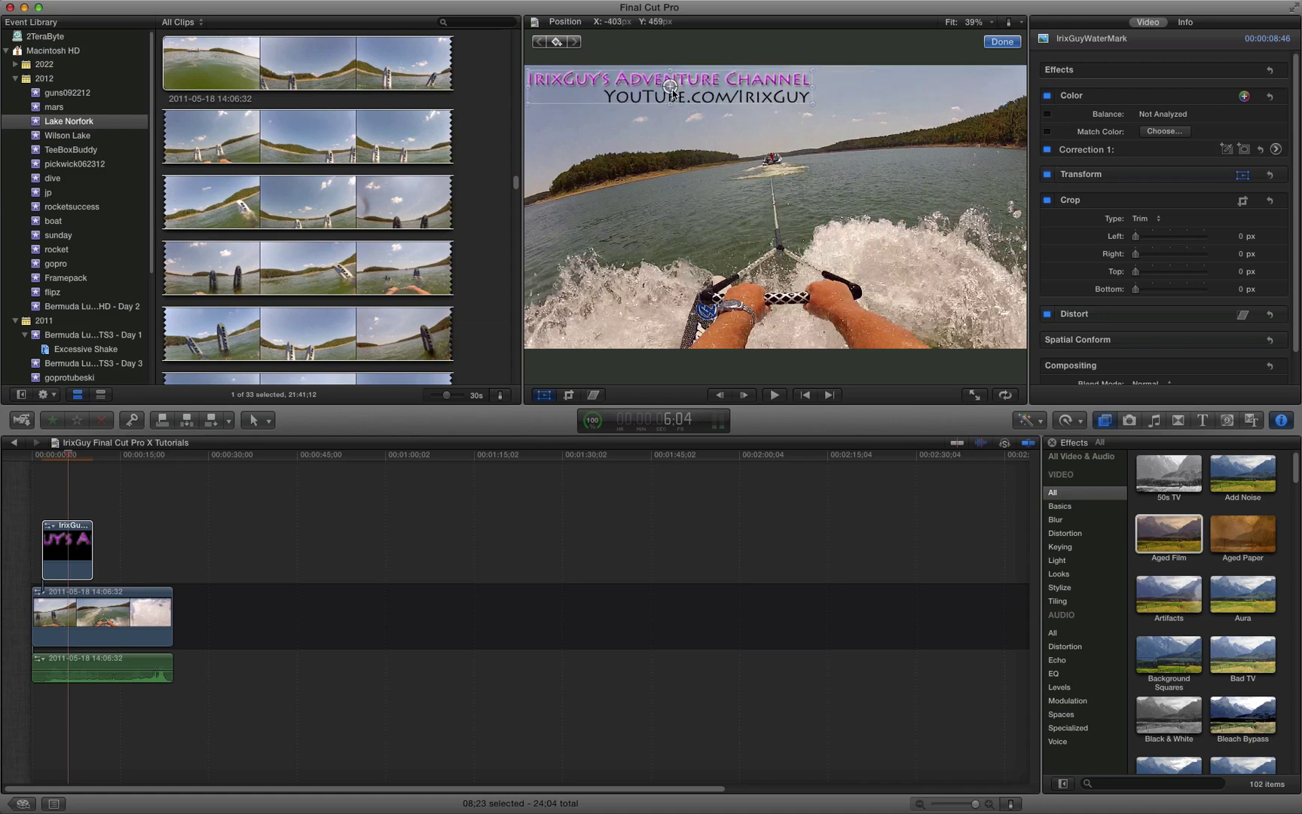
Step: Confirm the watermark placement and play the project from the beginning to review it
left_click(996, 43)
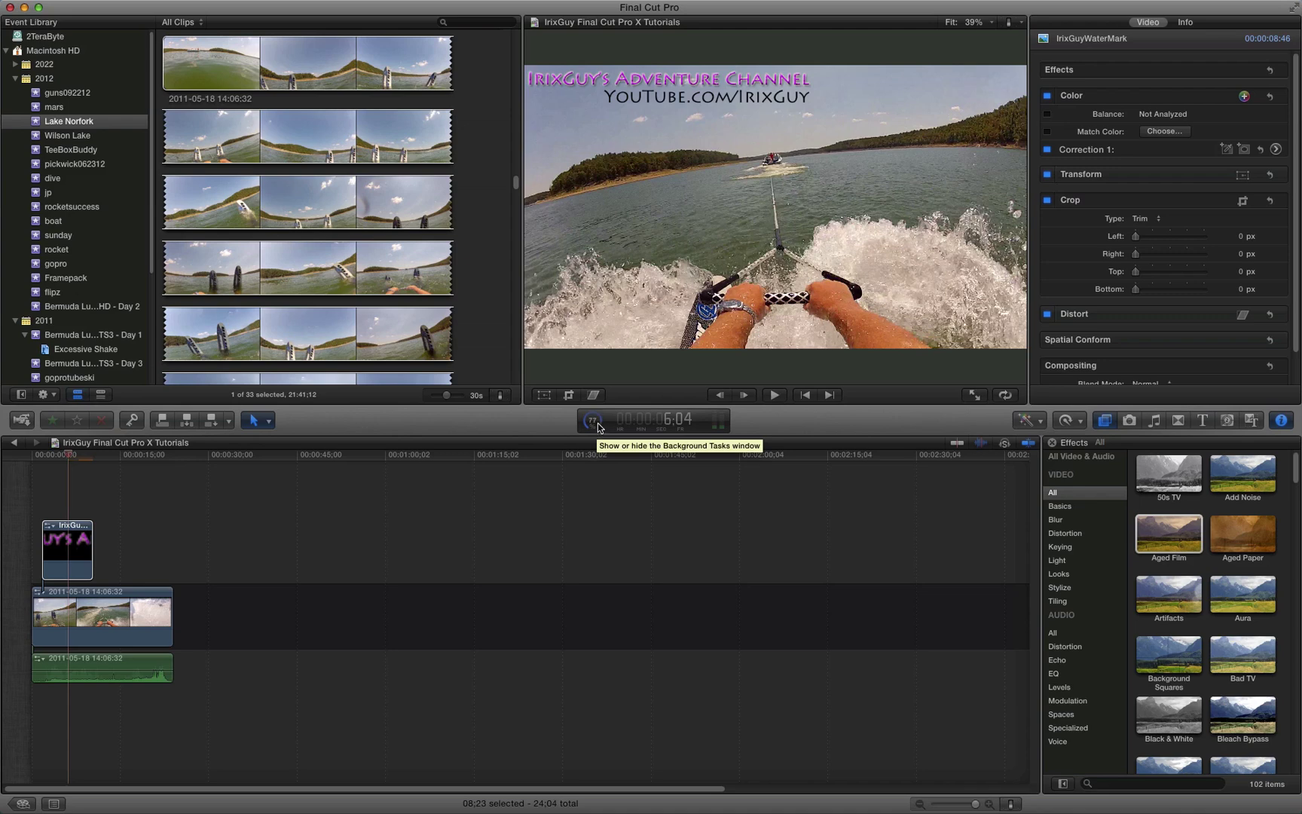
left_click(806, 396)
left_click(784, 393)
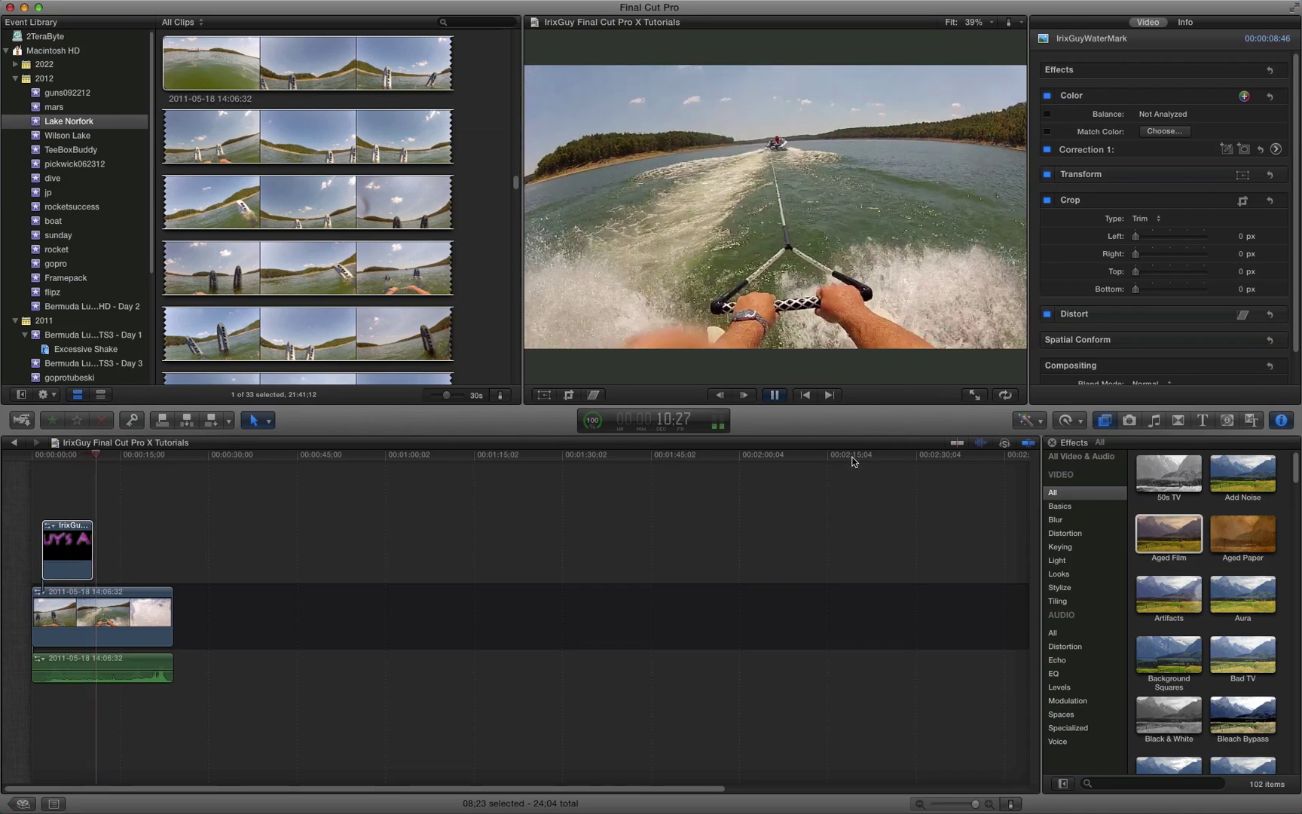
left_click(774, 394)
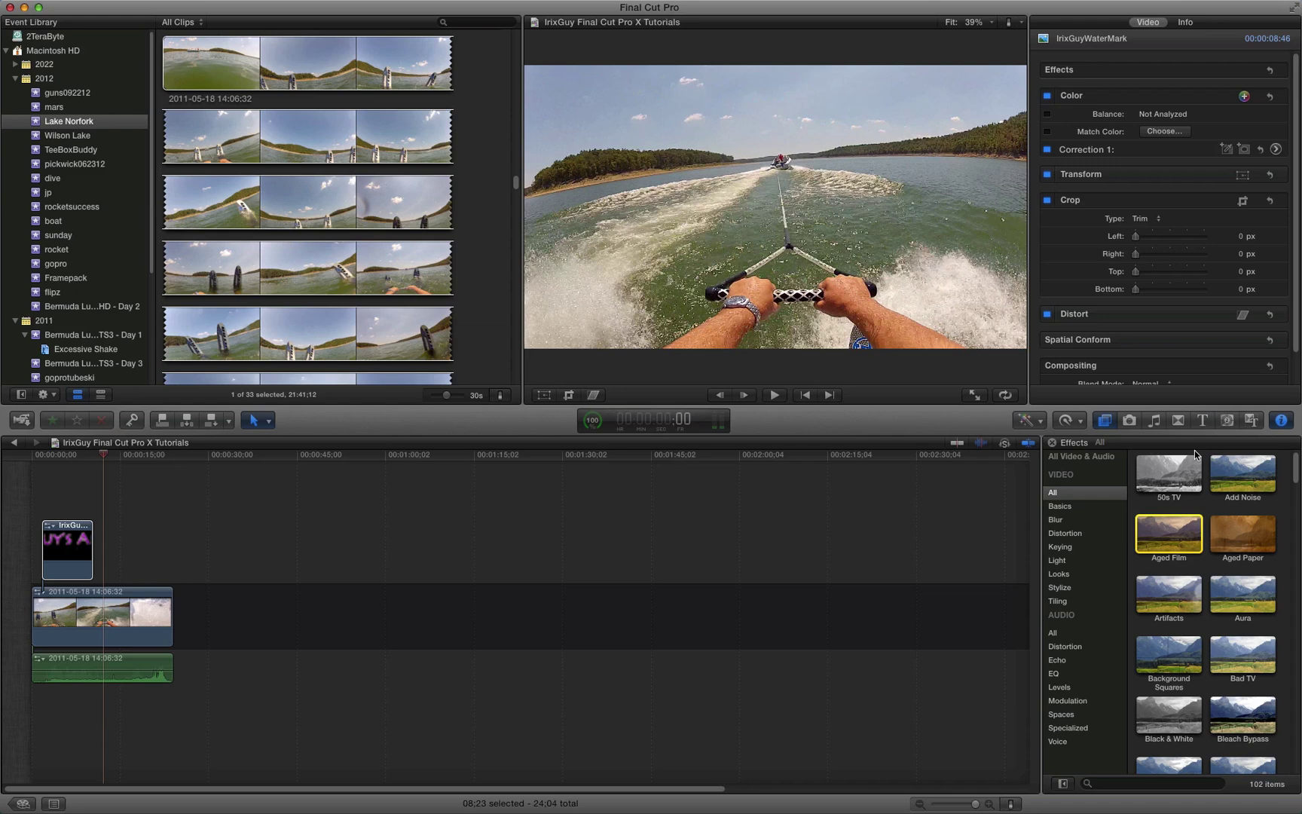
Step: Browse the Music and Sound library to the Sci-Fi effects, sorted shortest to longest
left_click(1155, 420)
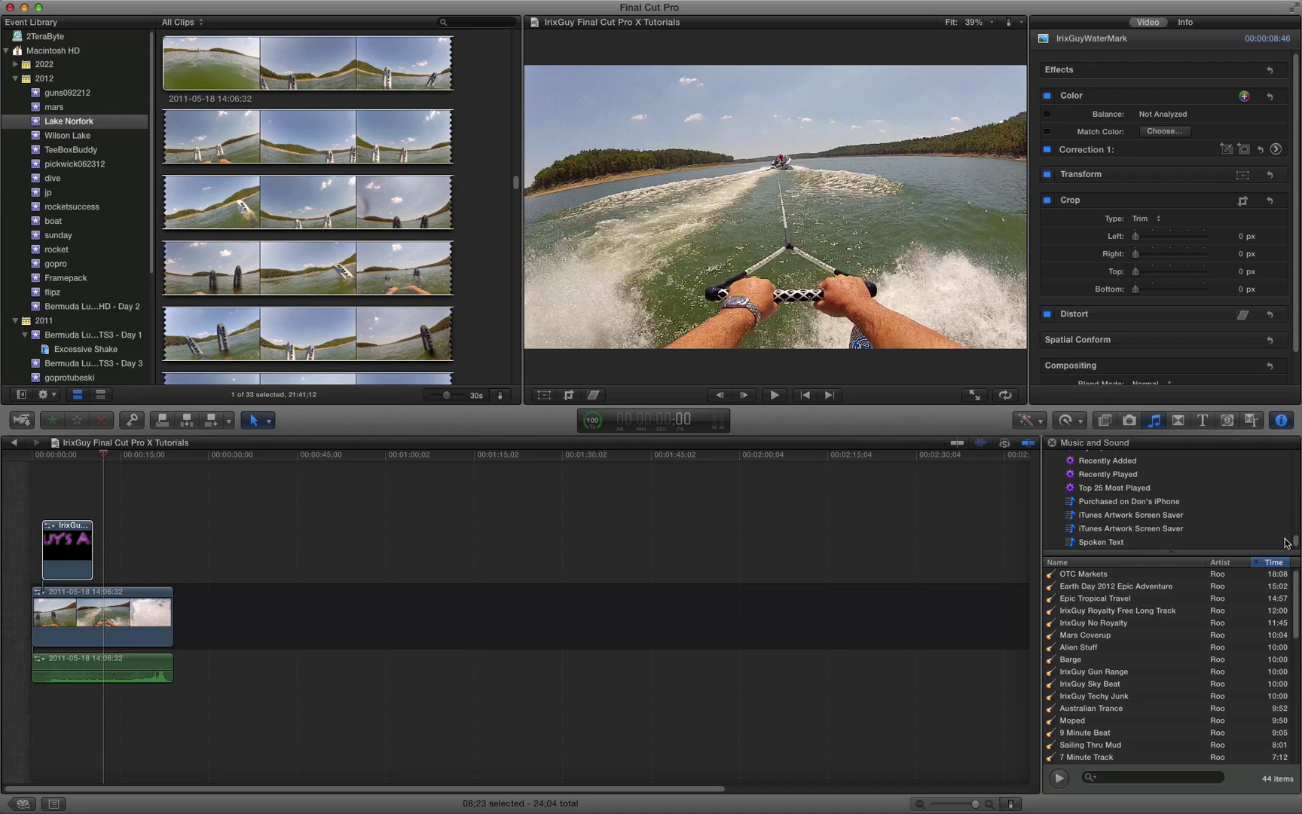
left_click_drag(1297, 546, 1298, 461)
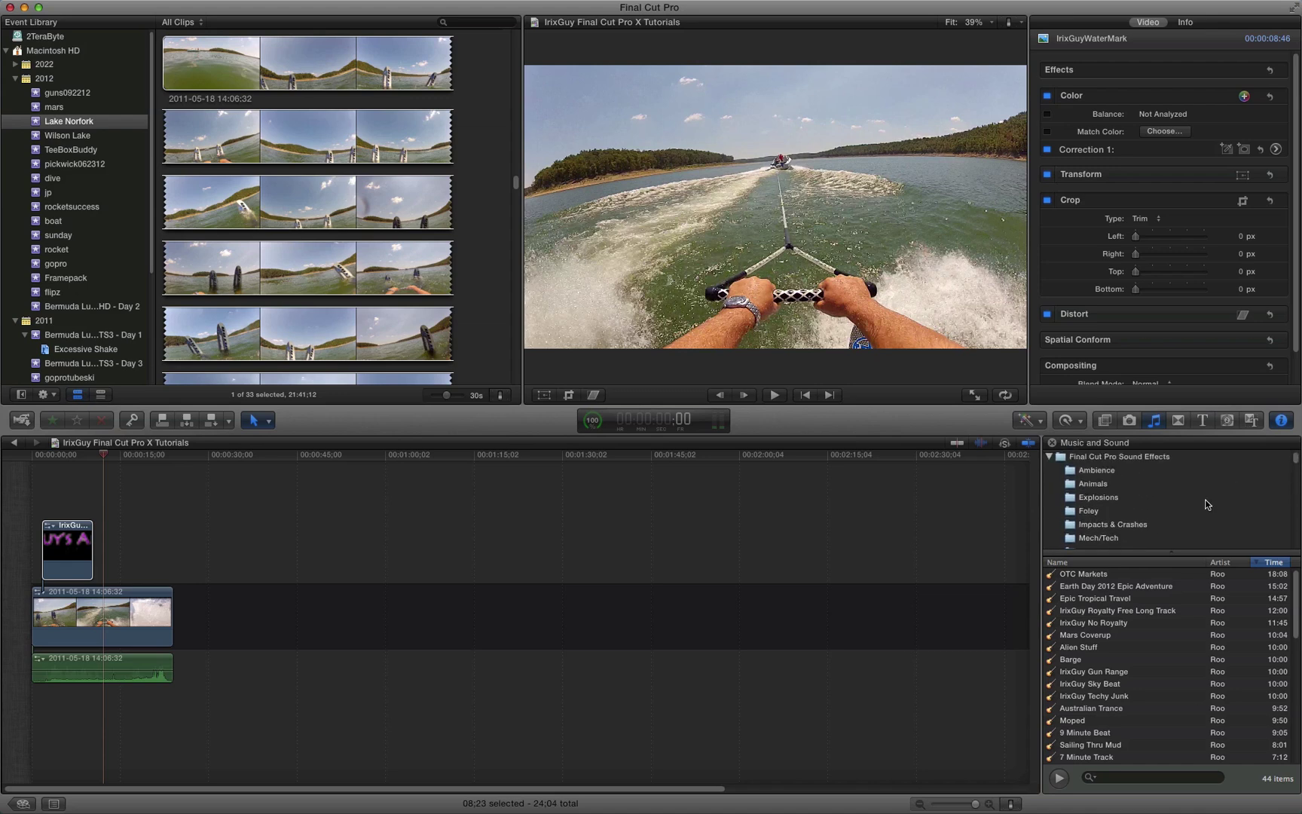
left_click(1096, 515)
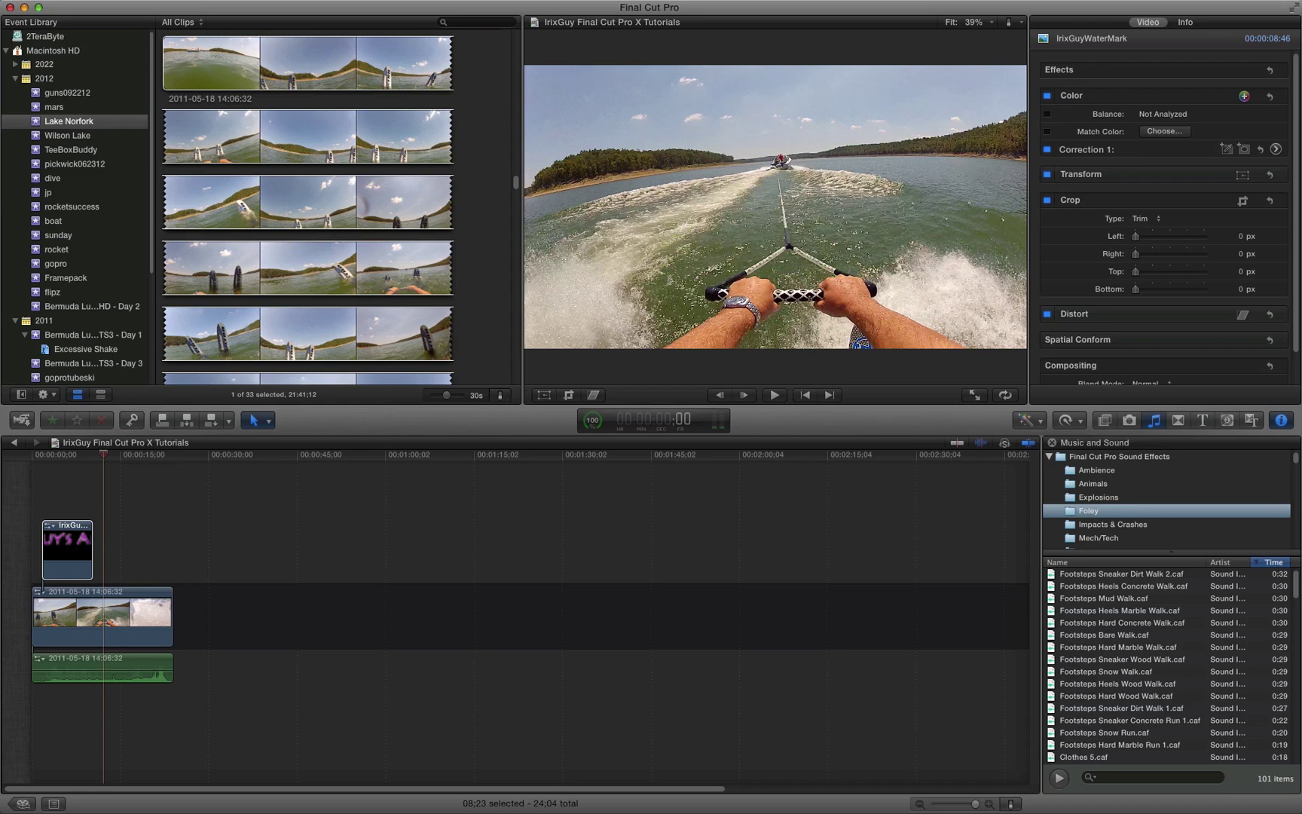
left_click_drag(1297, 458, 1298, 468)
left_click(1105, 507)
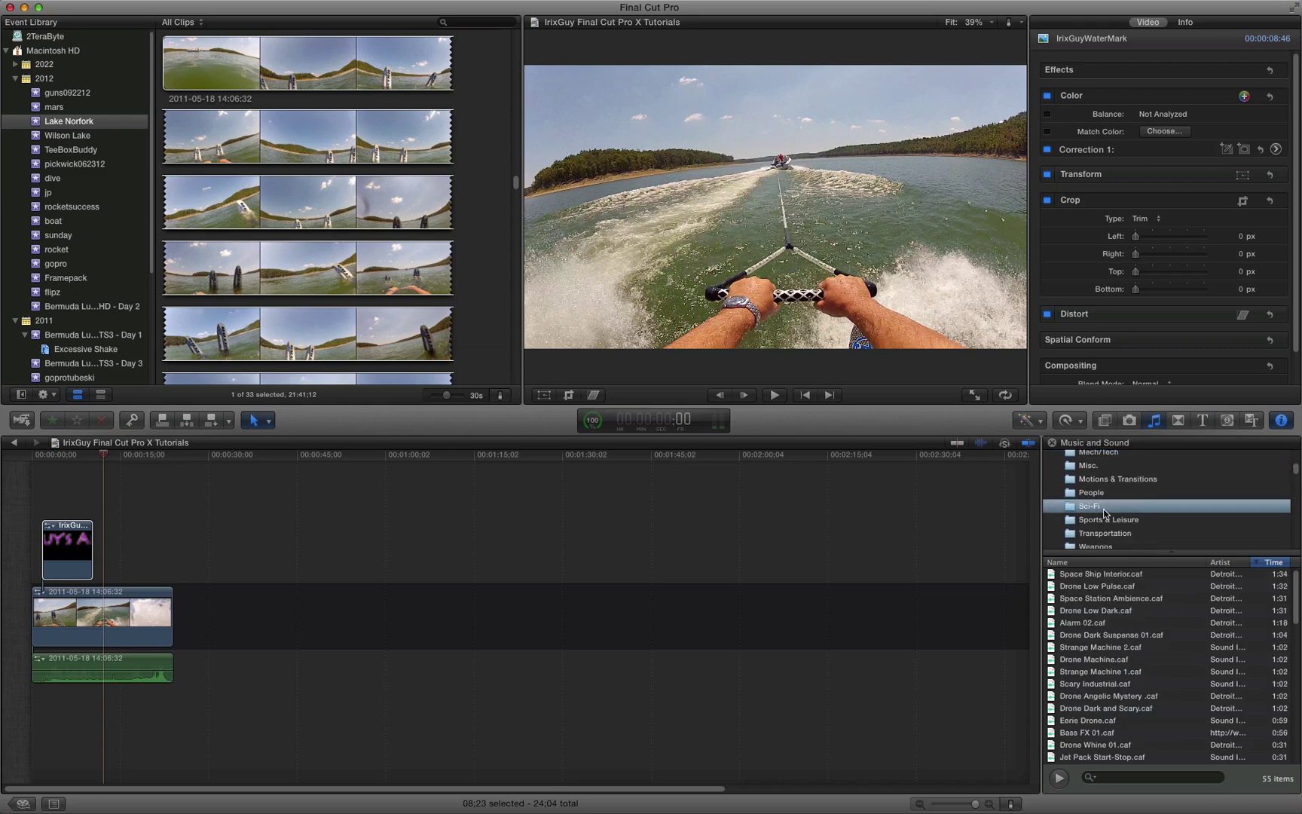
left_click(1273, 562)
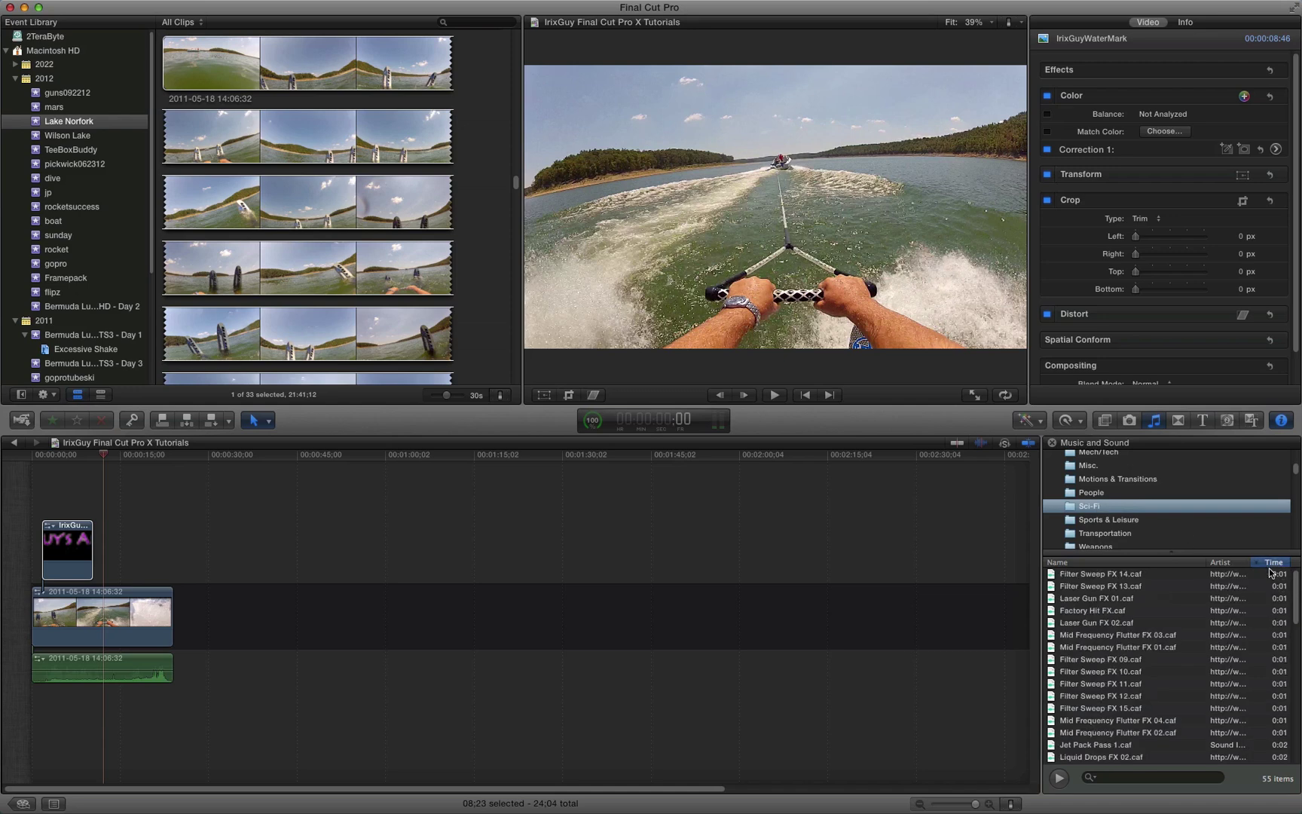
Step: Connect Filter Sweep FX 13 at the playhead and pick Filter Sweep FX 14
left_click(1135, 589)
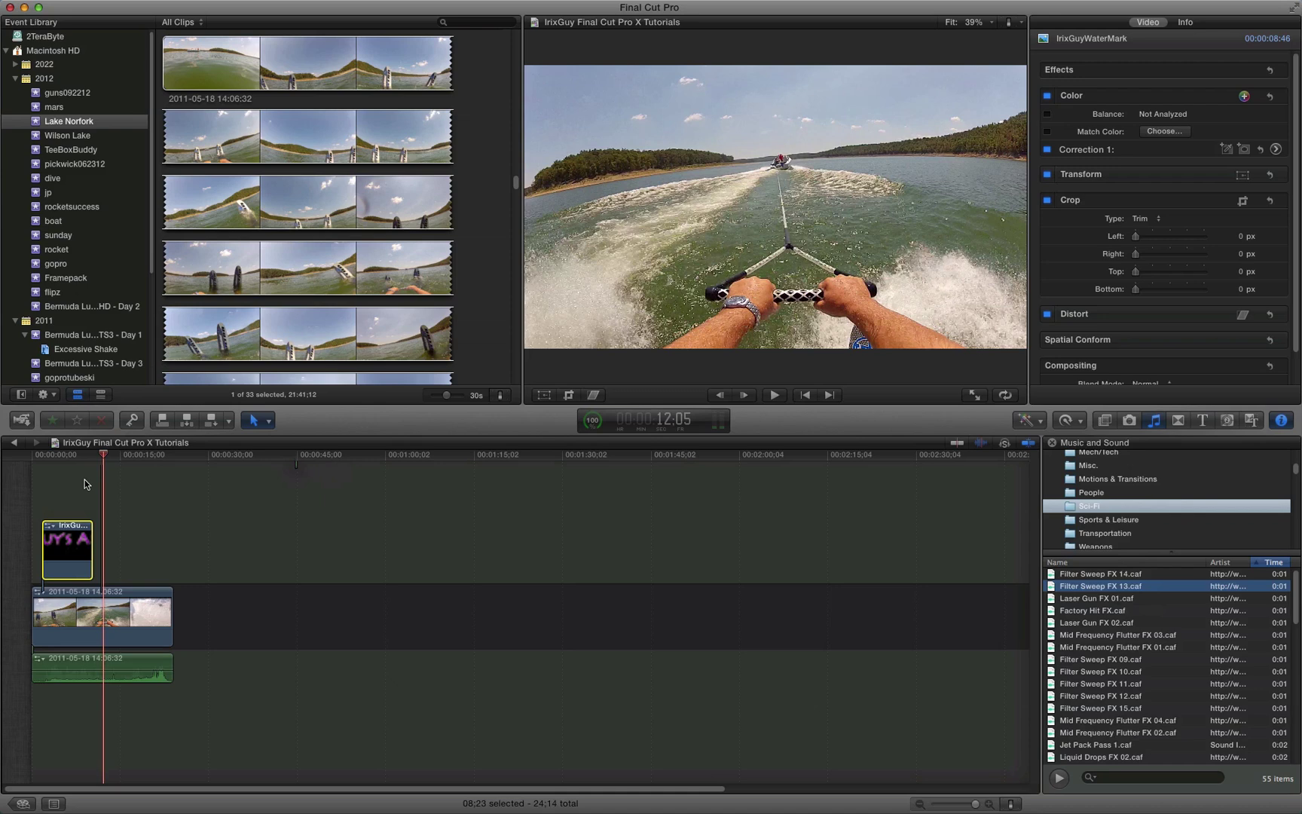
key("super+2")
key("q")
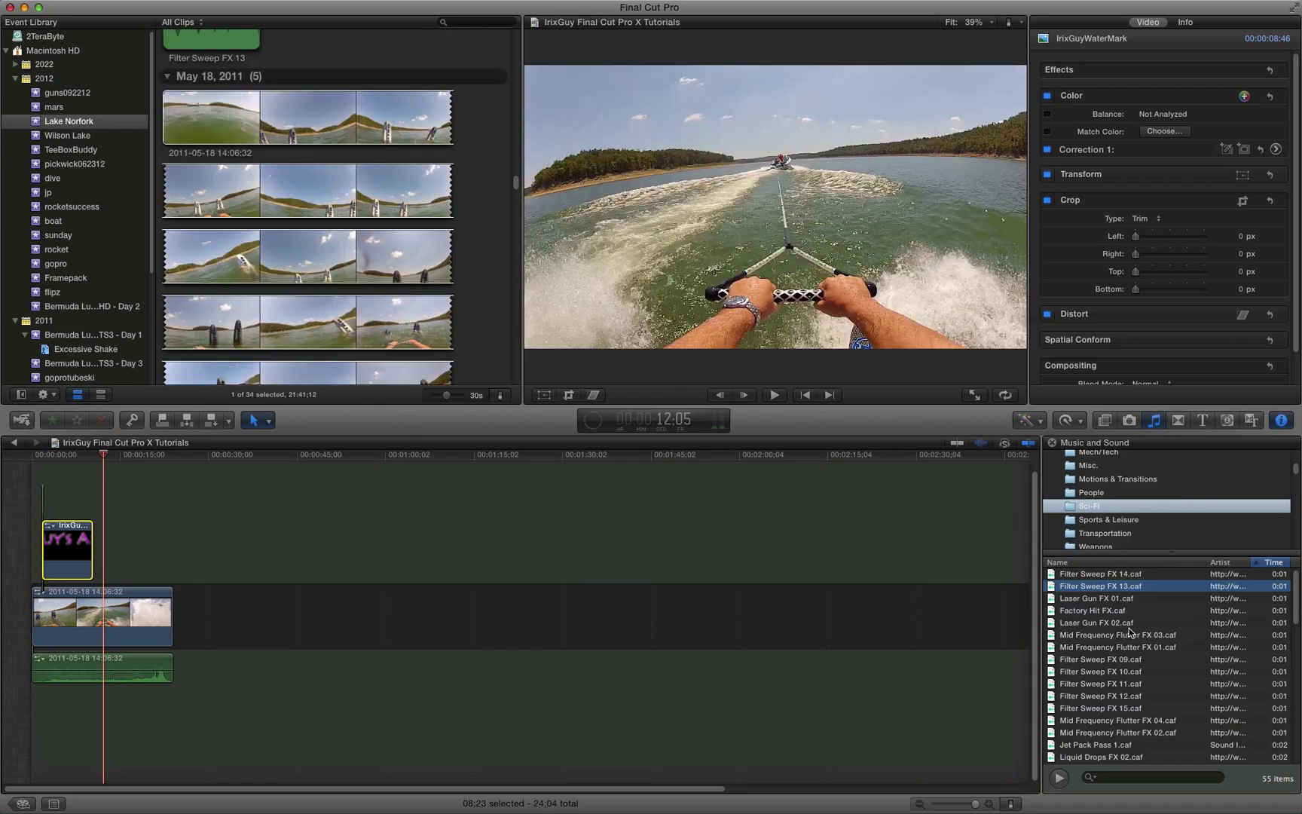
left_click(1114, 599)
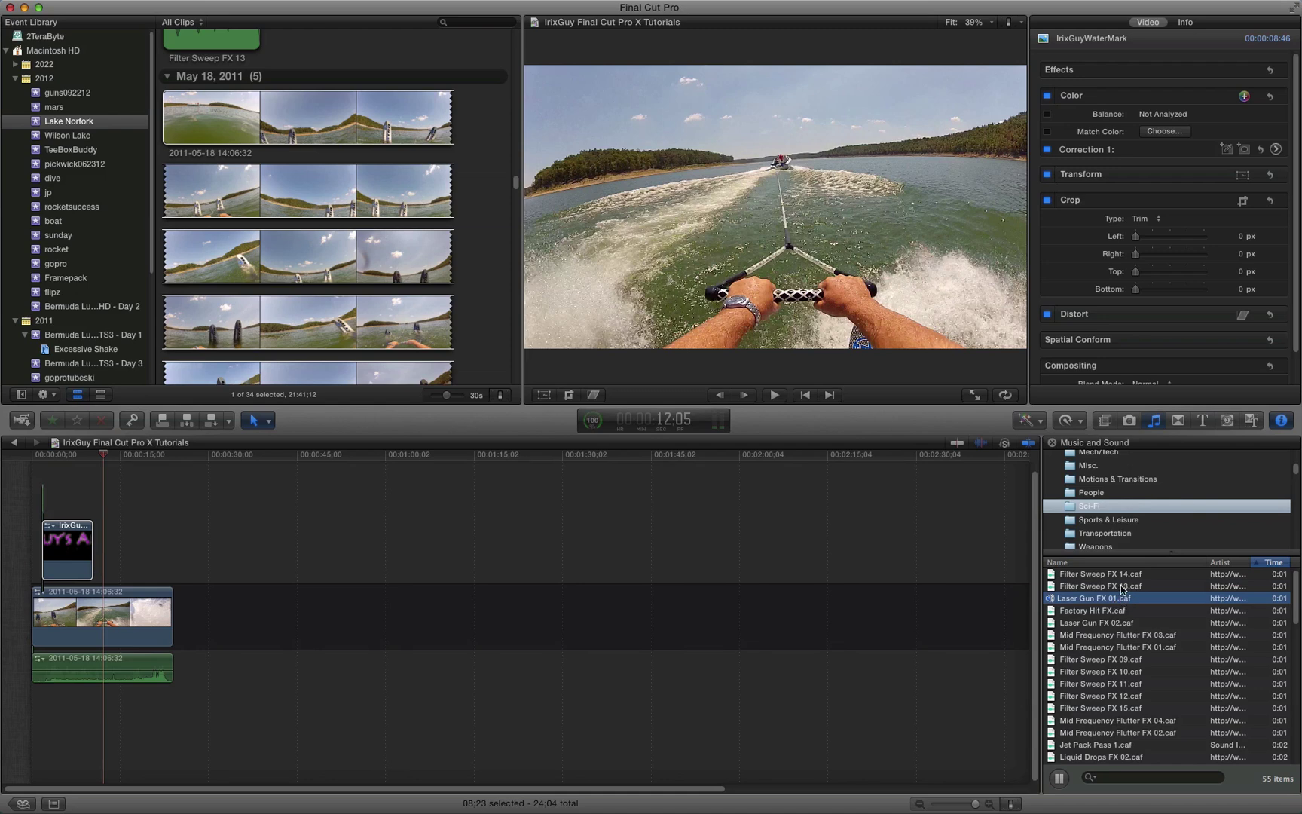
left_click(1122, 576)
left_click(121, 486)
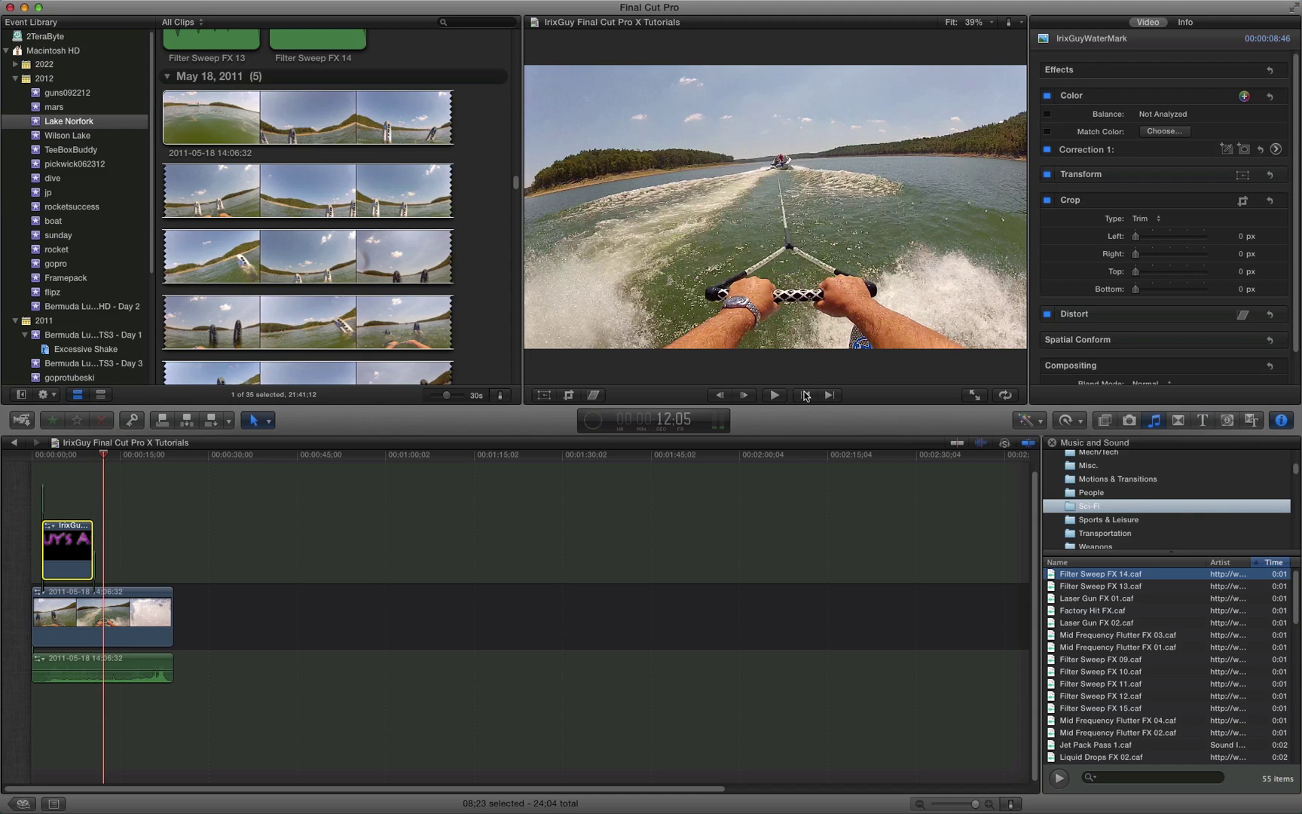
left_click(805, 395)
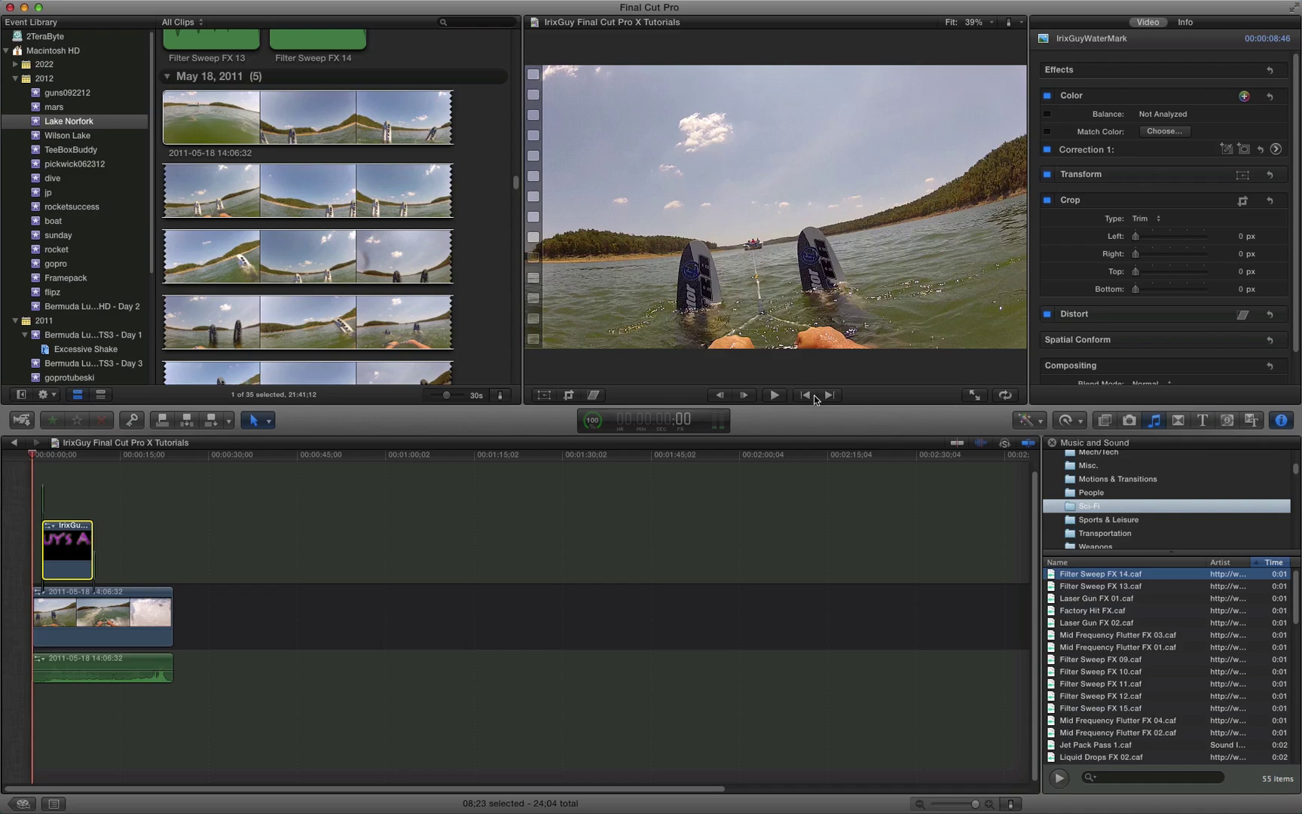
left_click(775, 394)
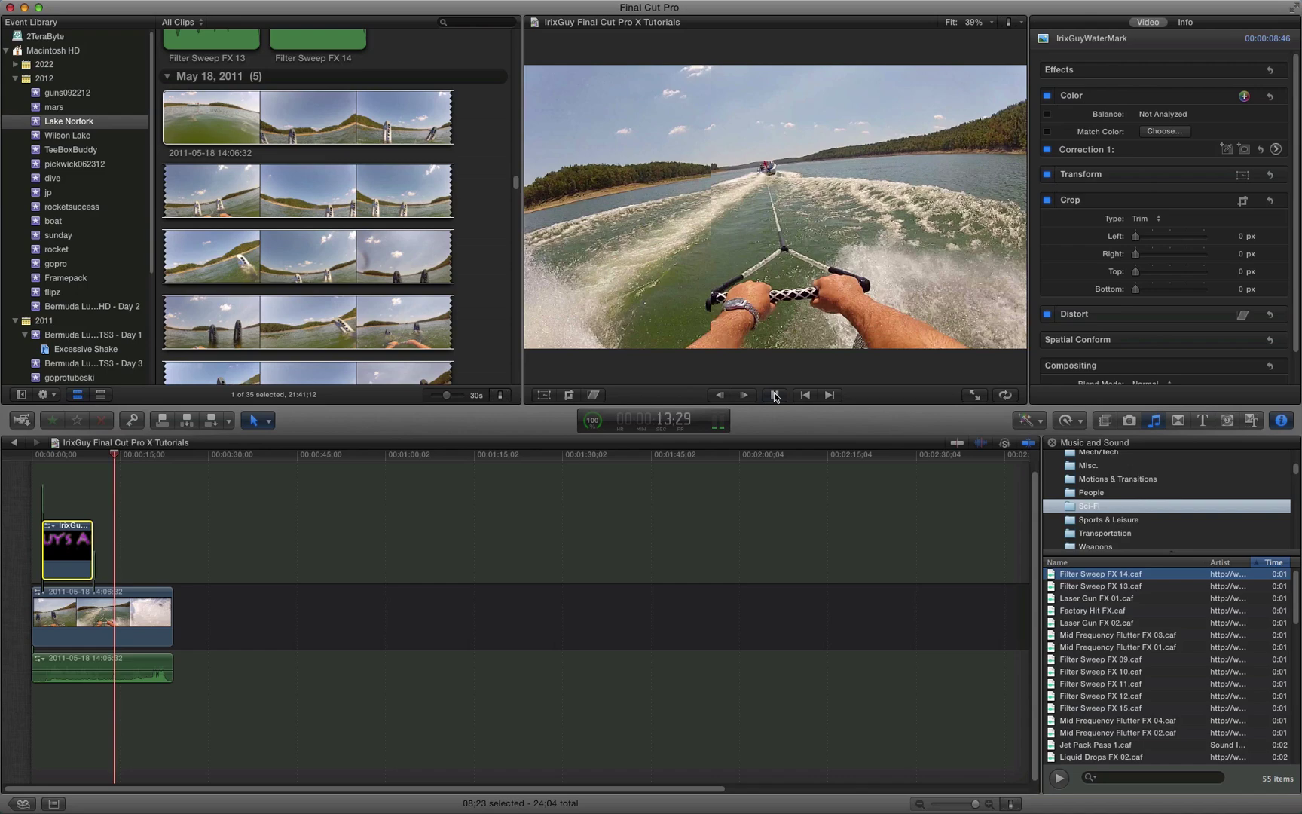
left_click(775, 395)
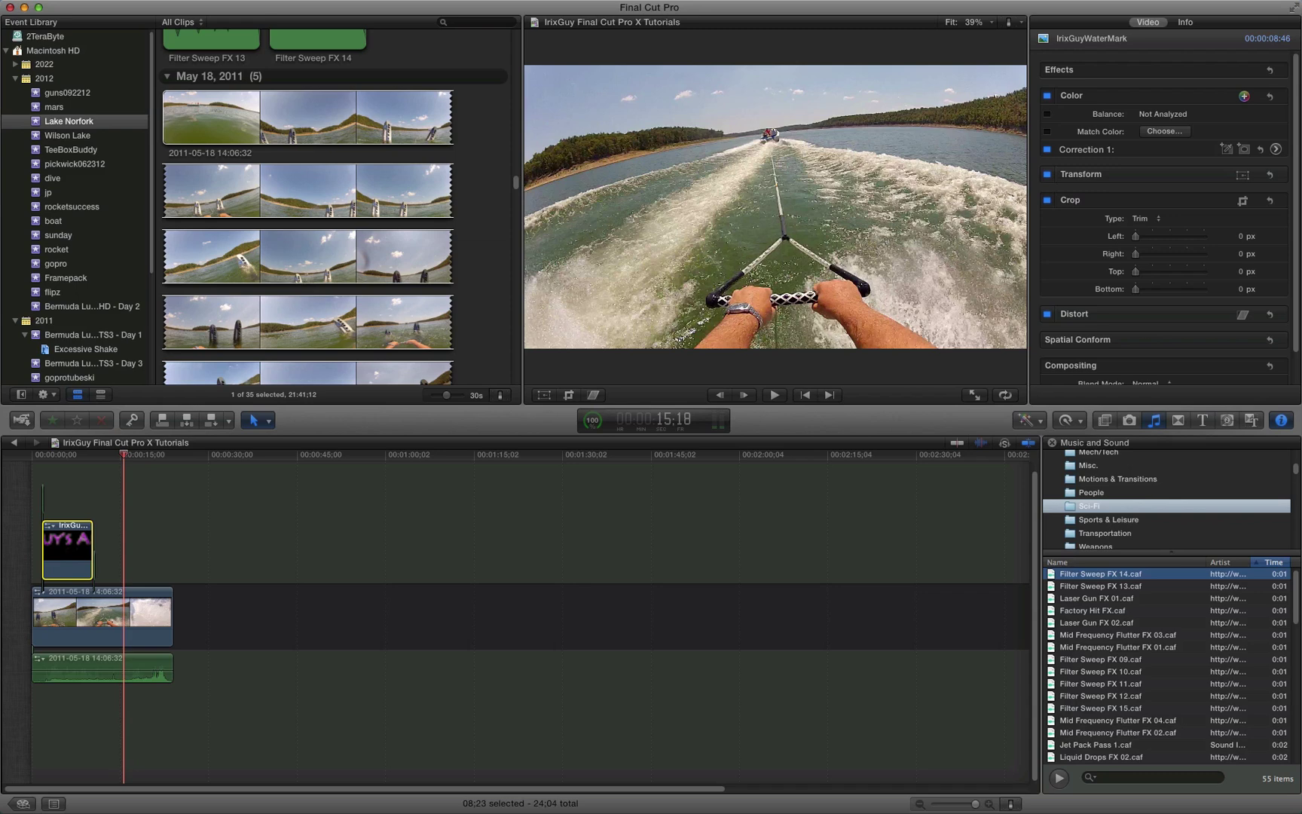
Step: Undo both Filter Sweep sounds and the watermark's reposition, resize and lengthening
left_click(62, 533)
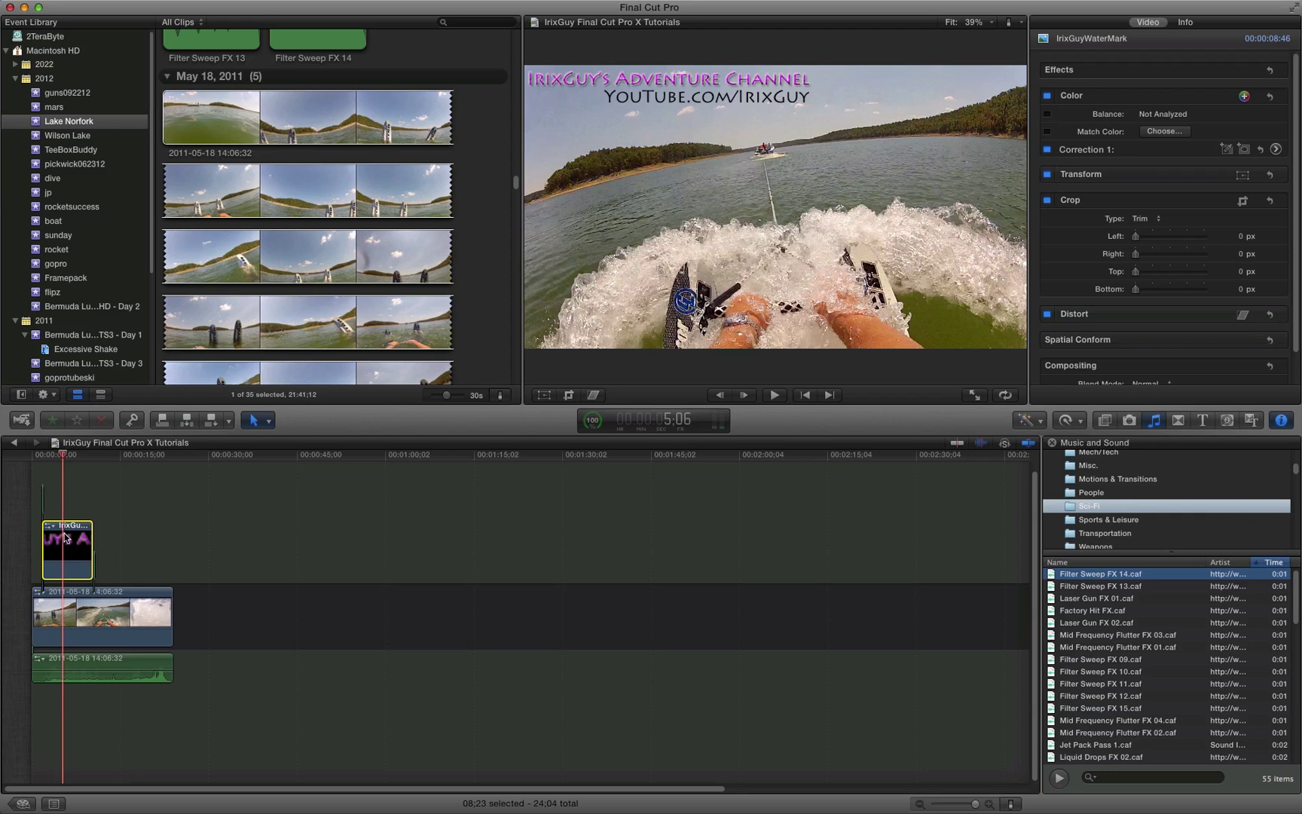
key("super+z")
key("super+z")
key("super+z")
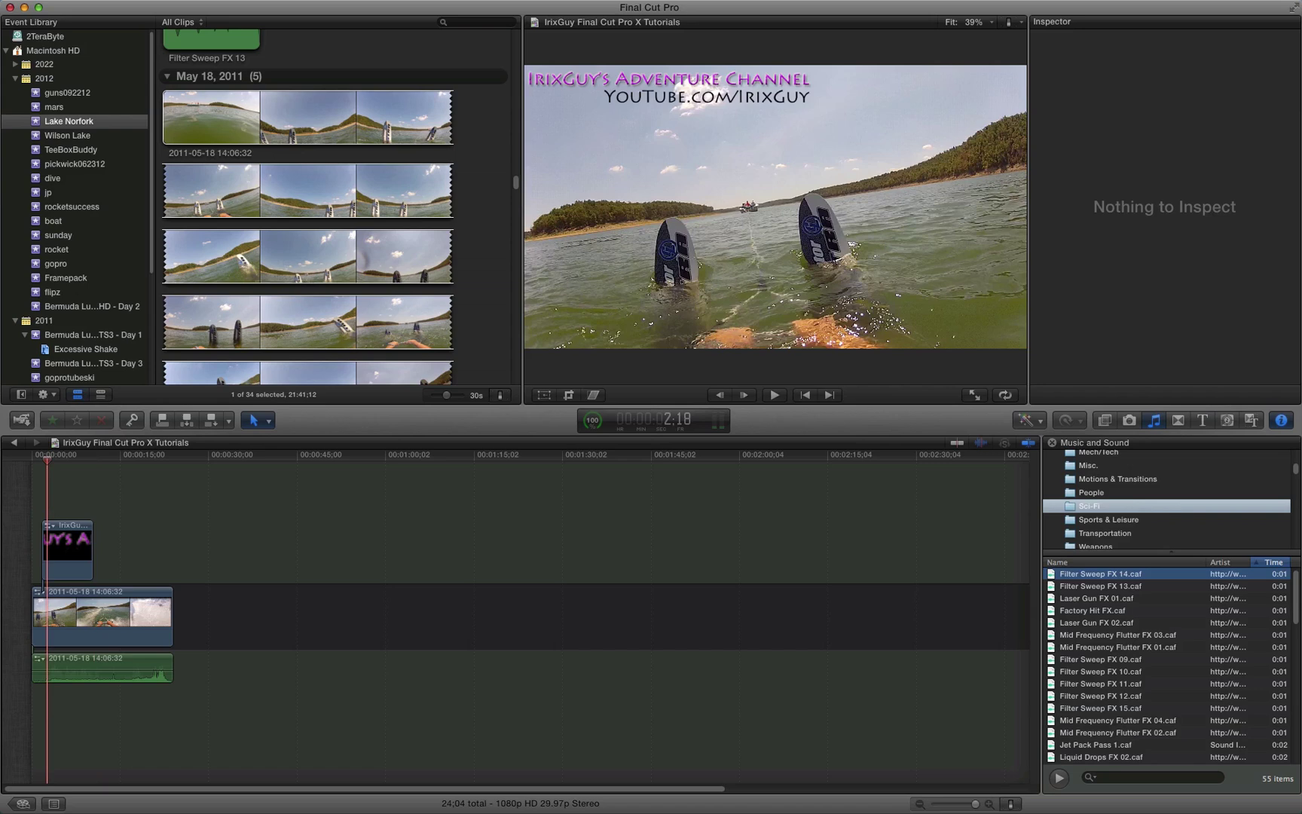
key("super+z")
key("super+z")
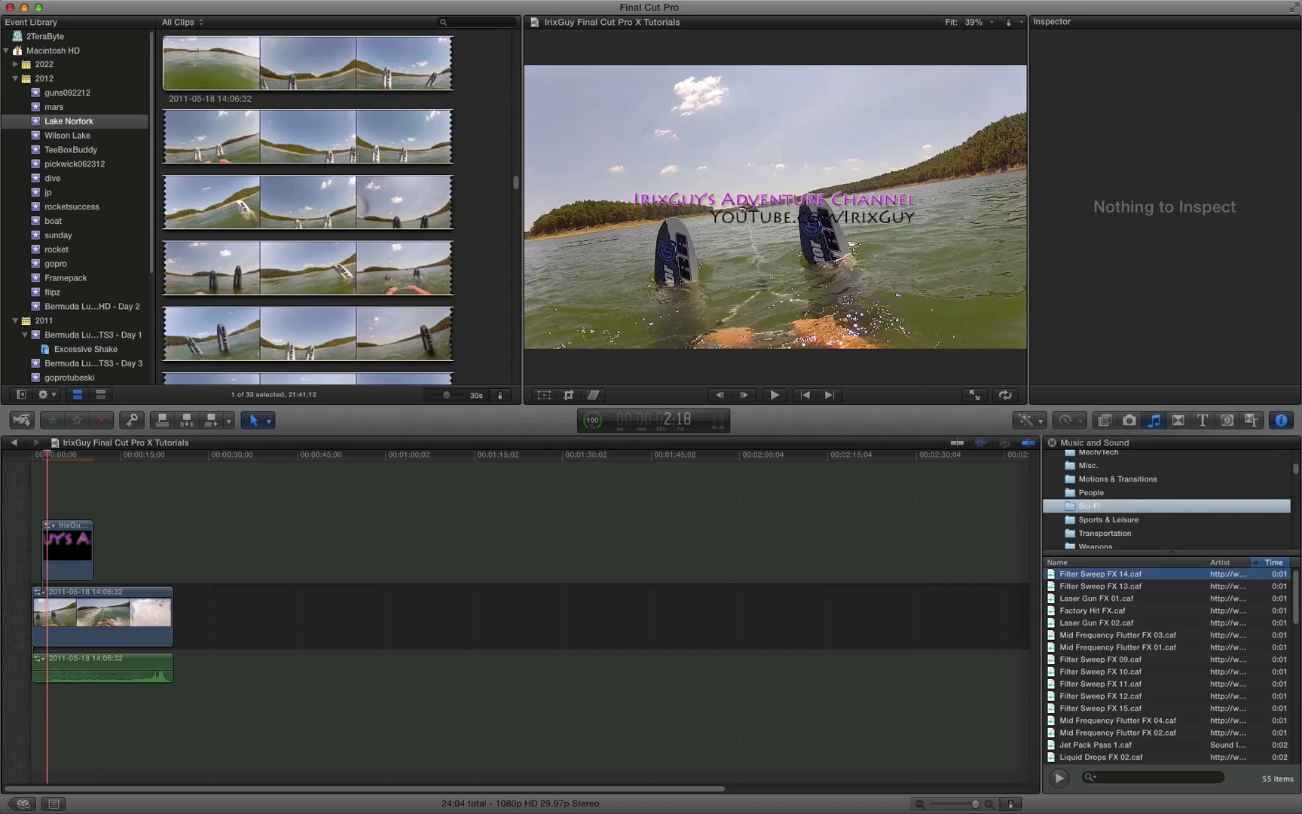
key("super+z")
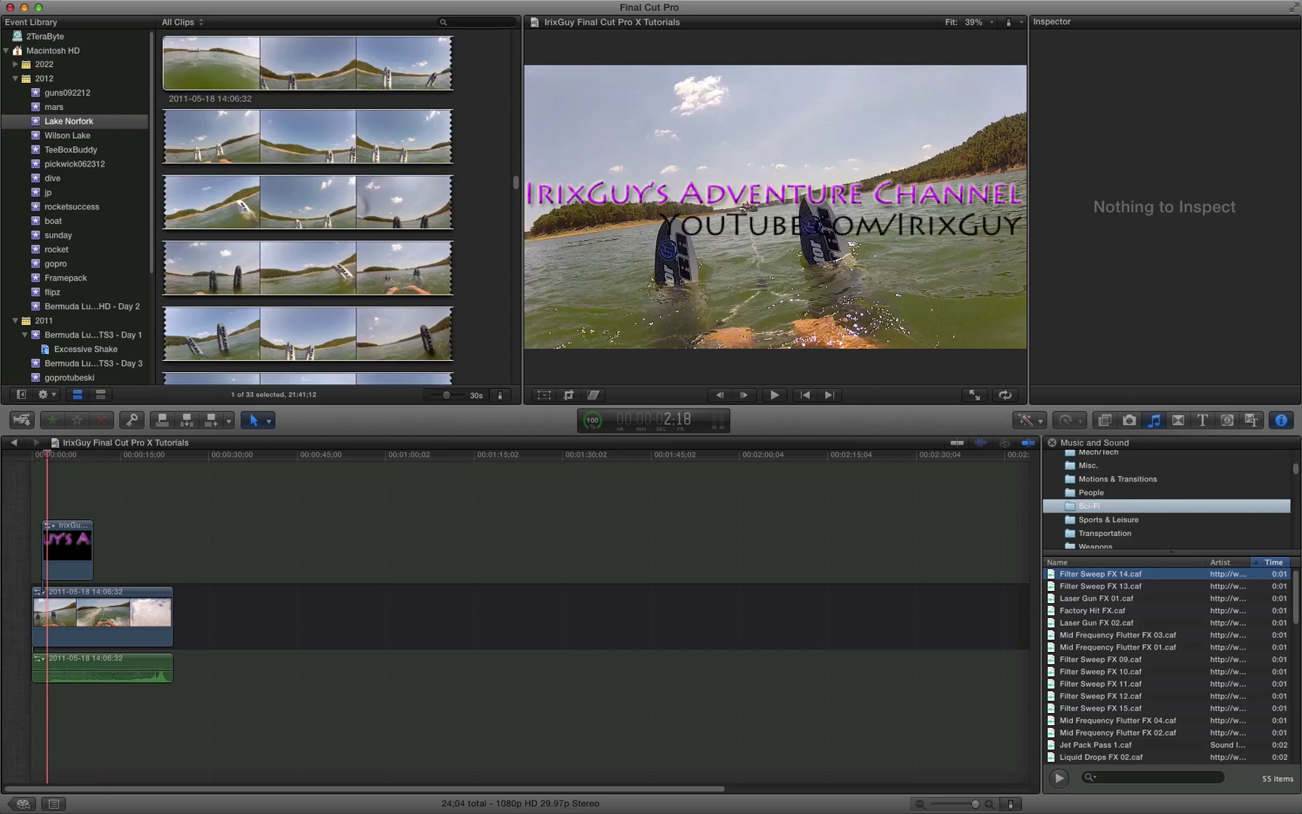
key("super+z")
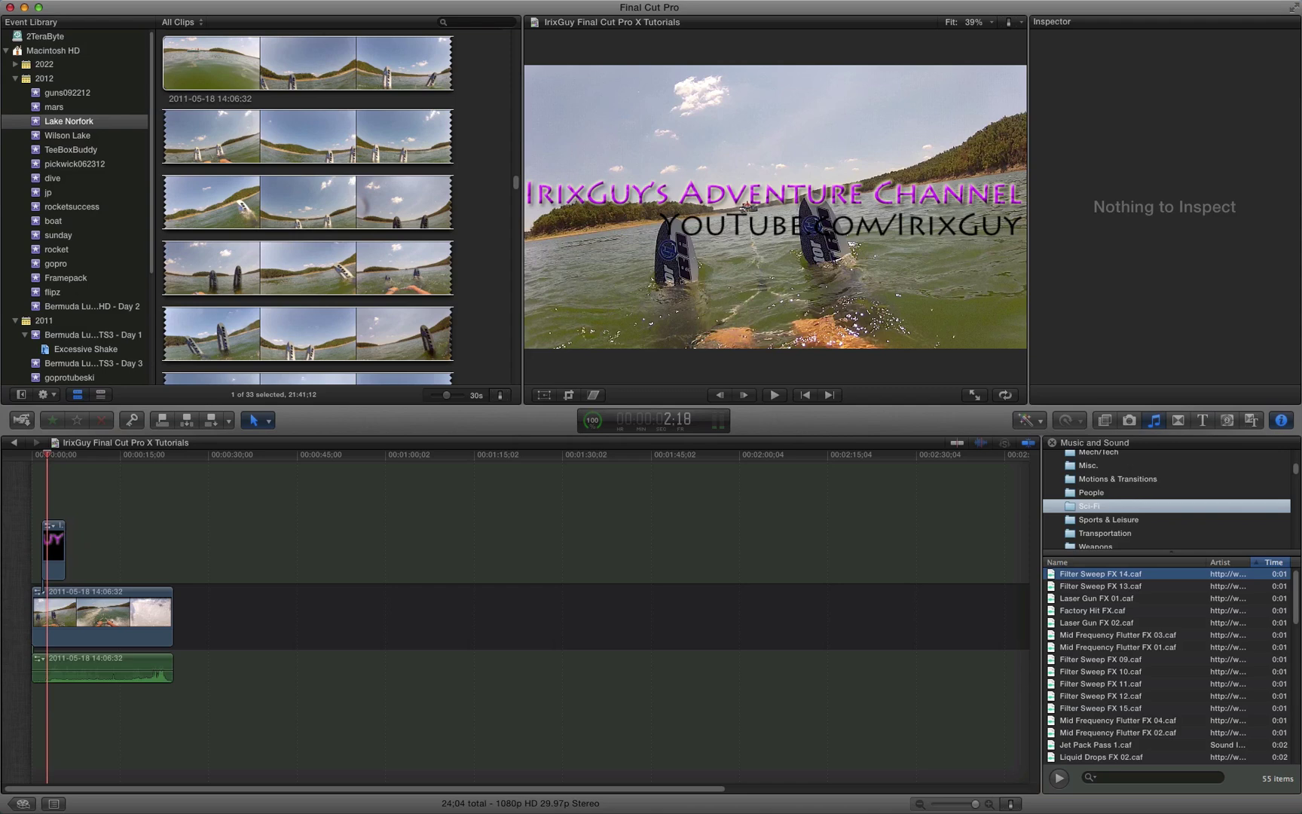
key("super+z")
key("super+z")
key("super+z")
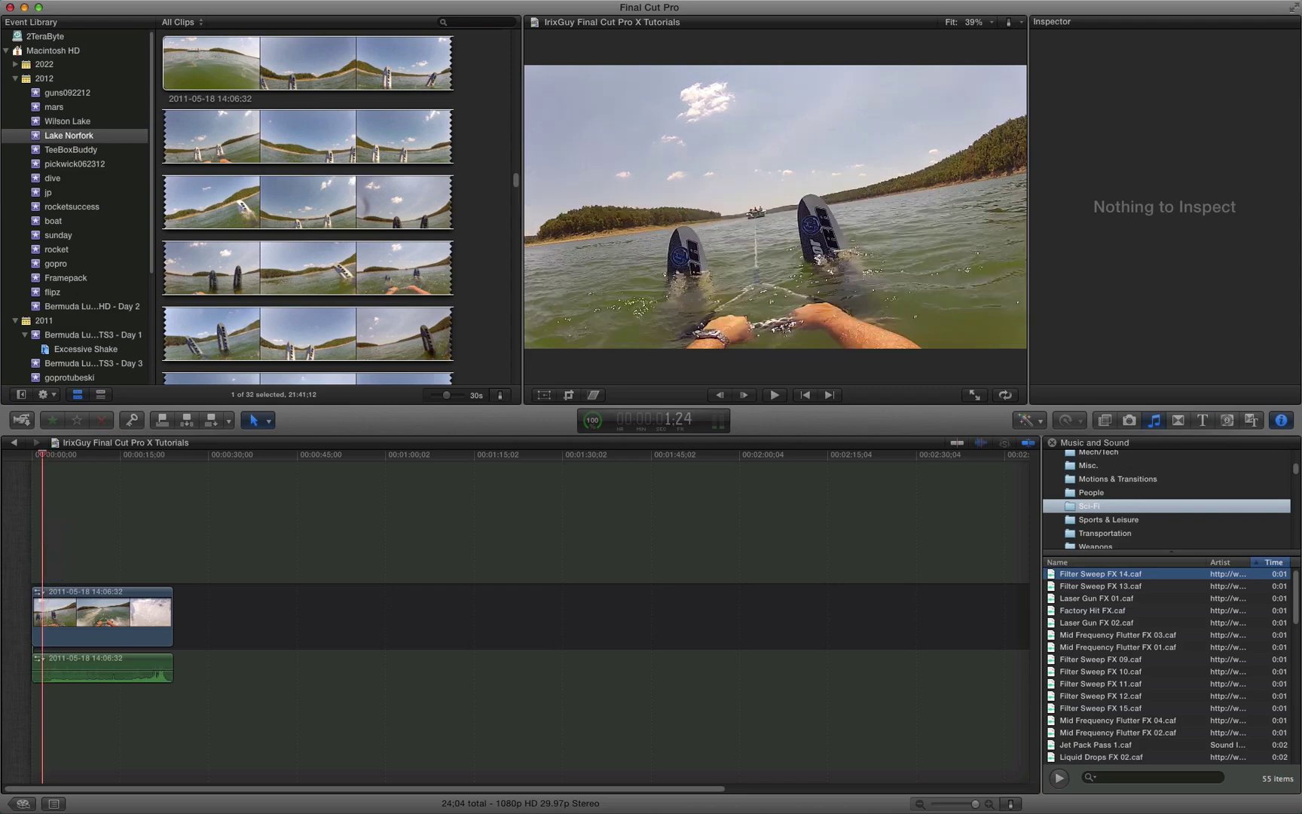
left_click(103, 514)
left_click(47, 518)
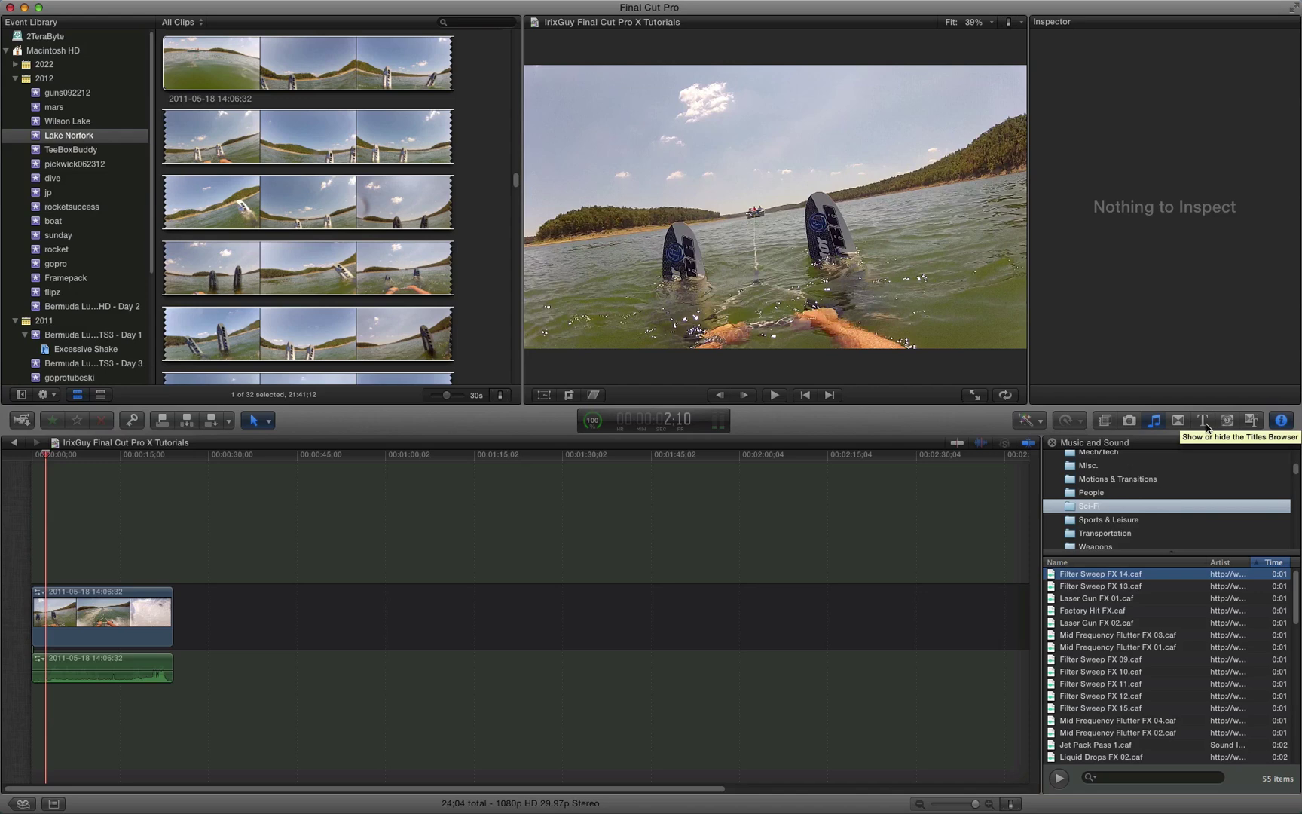
Step: Place the News Right lower-third above the water-ski clip and lengthen it to 08;18
left_click(1206, 425)
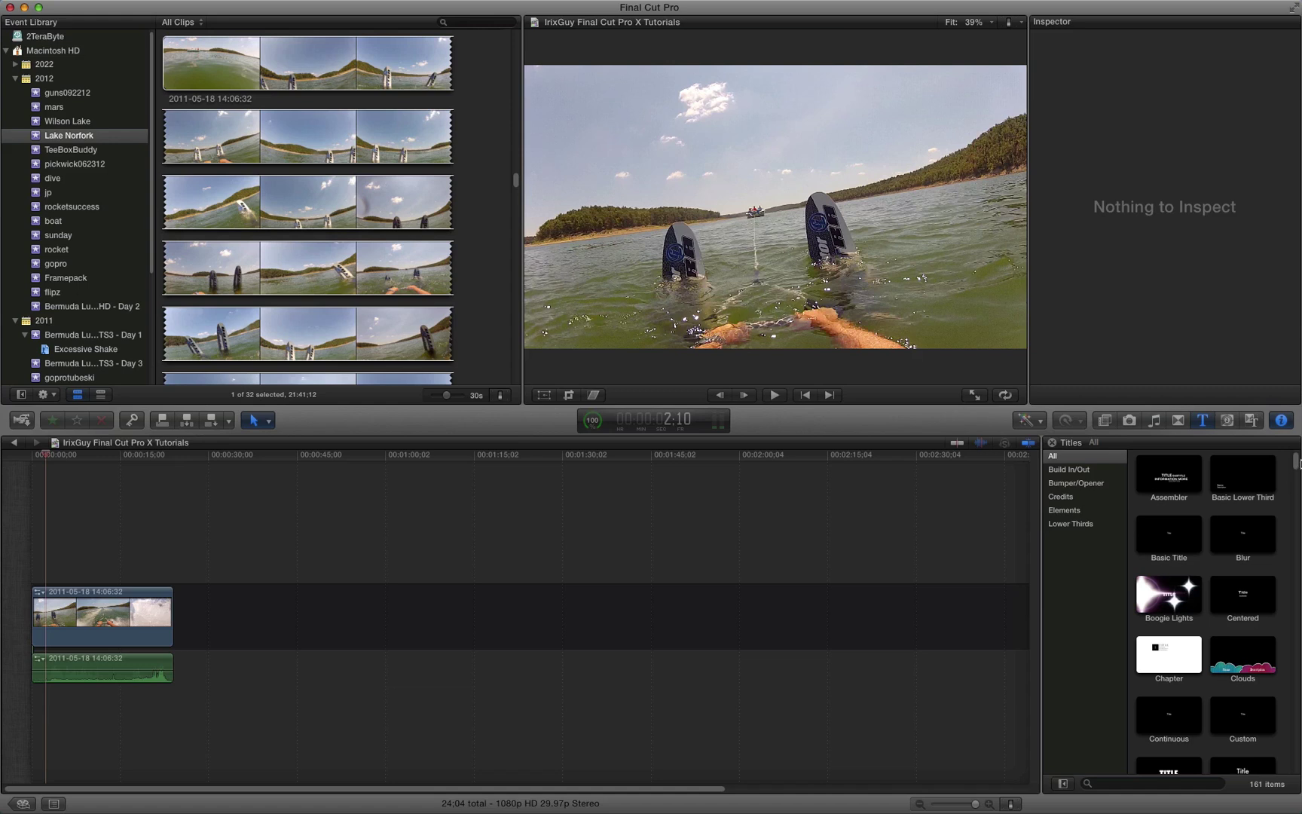
left_click_drag(1297, 462, 1298, 558)
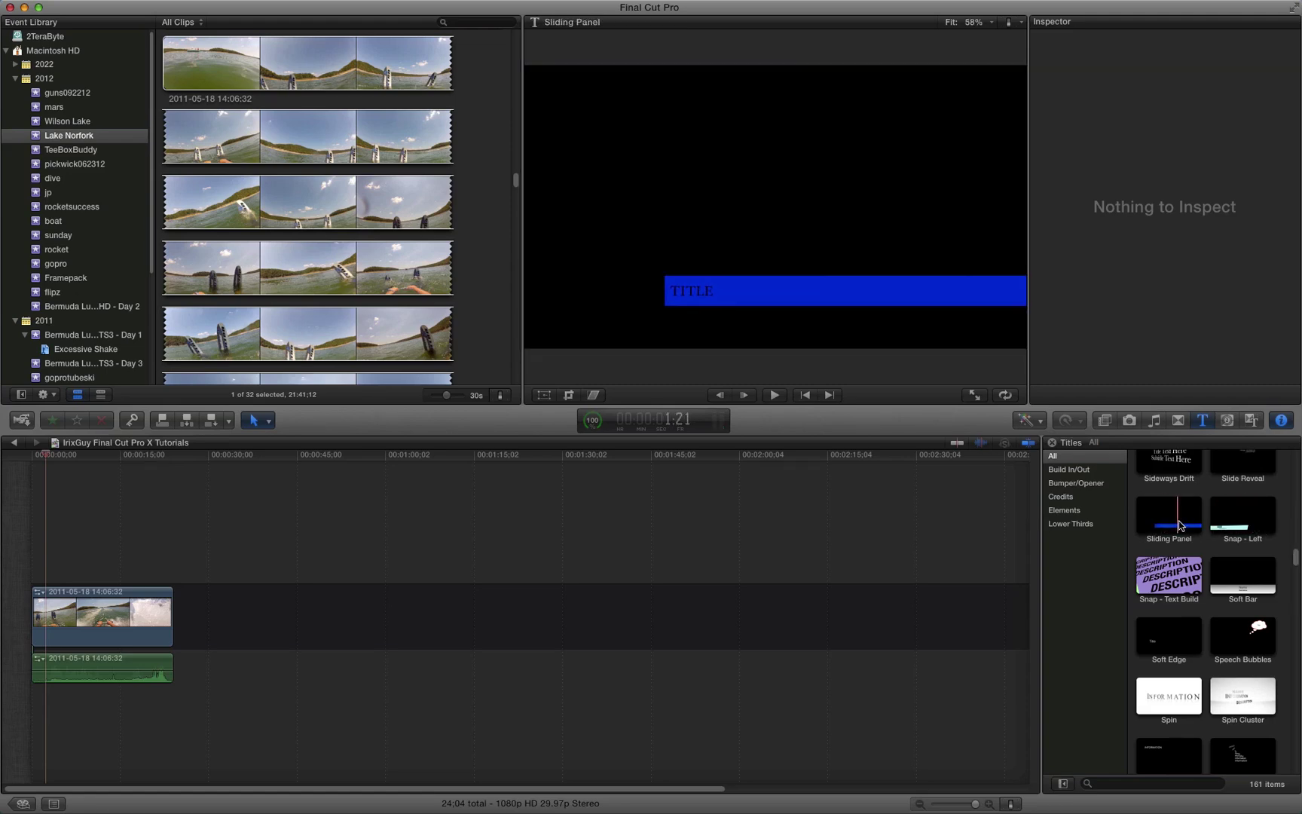
left_click_drag(1298, 577, 1295, 718)
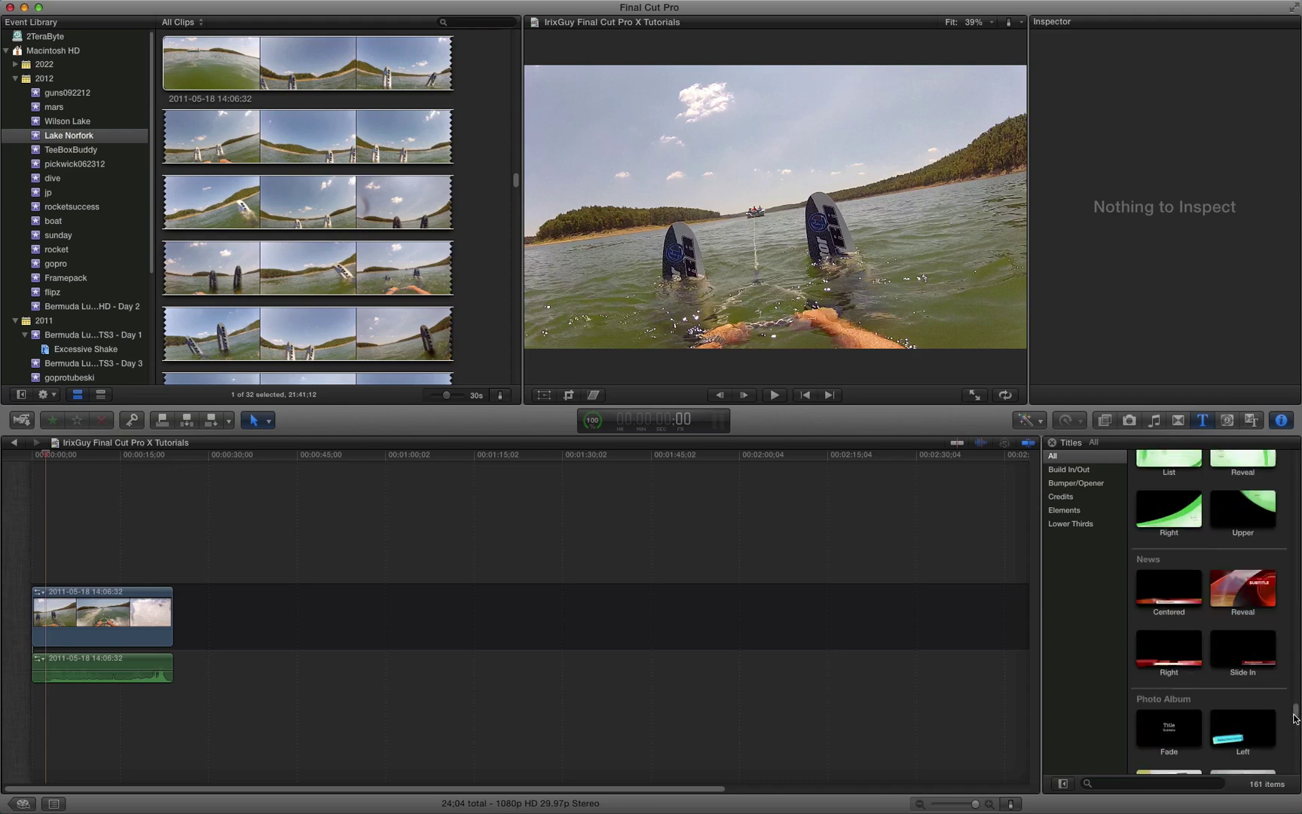
left_click(1160, 650)
left_click_drag(1182, 652, 51, 548)
left_click(56, 526)
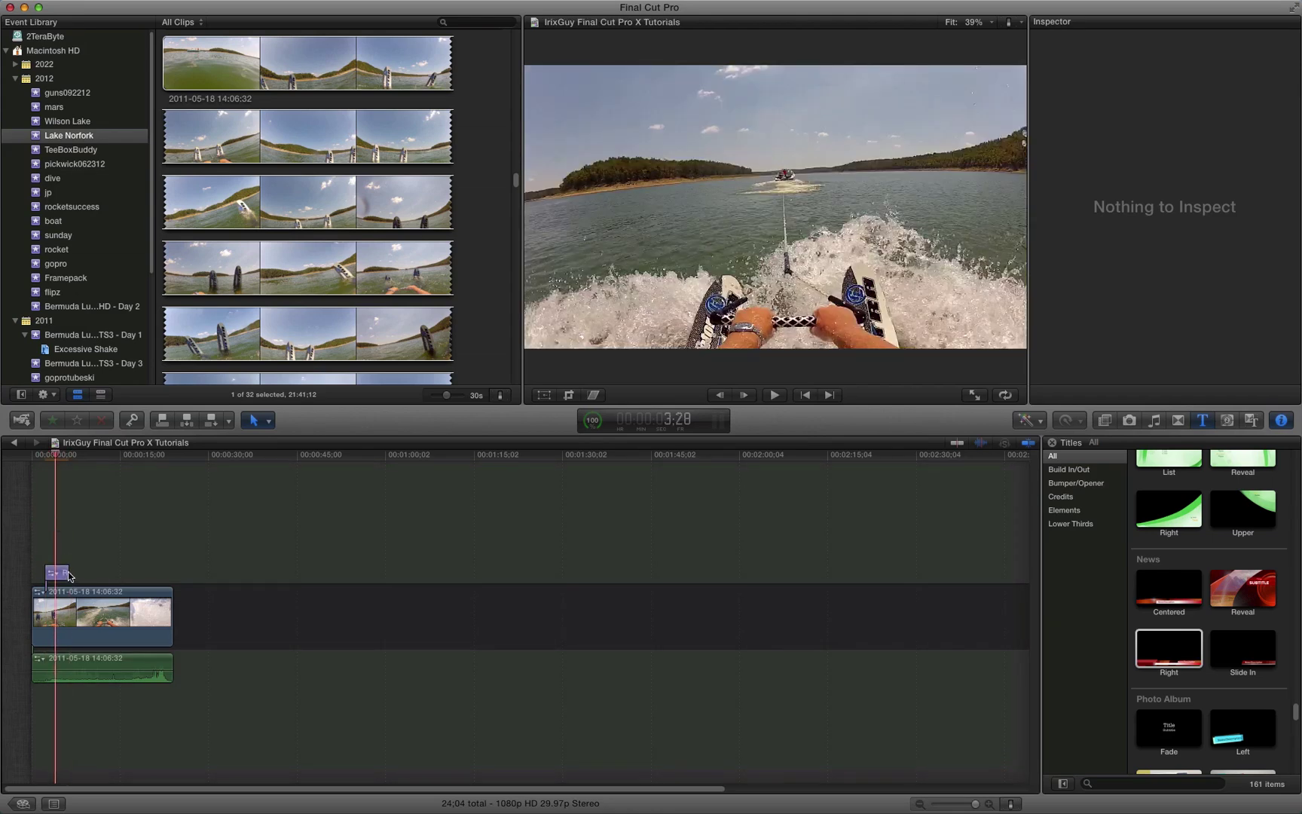
left_click_drag(68, 576, 95, 575)
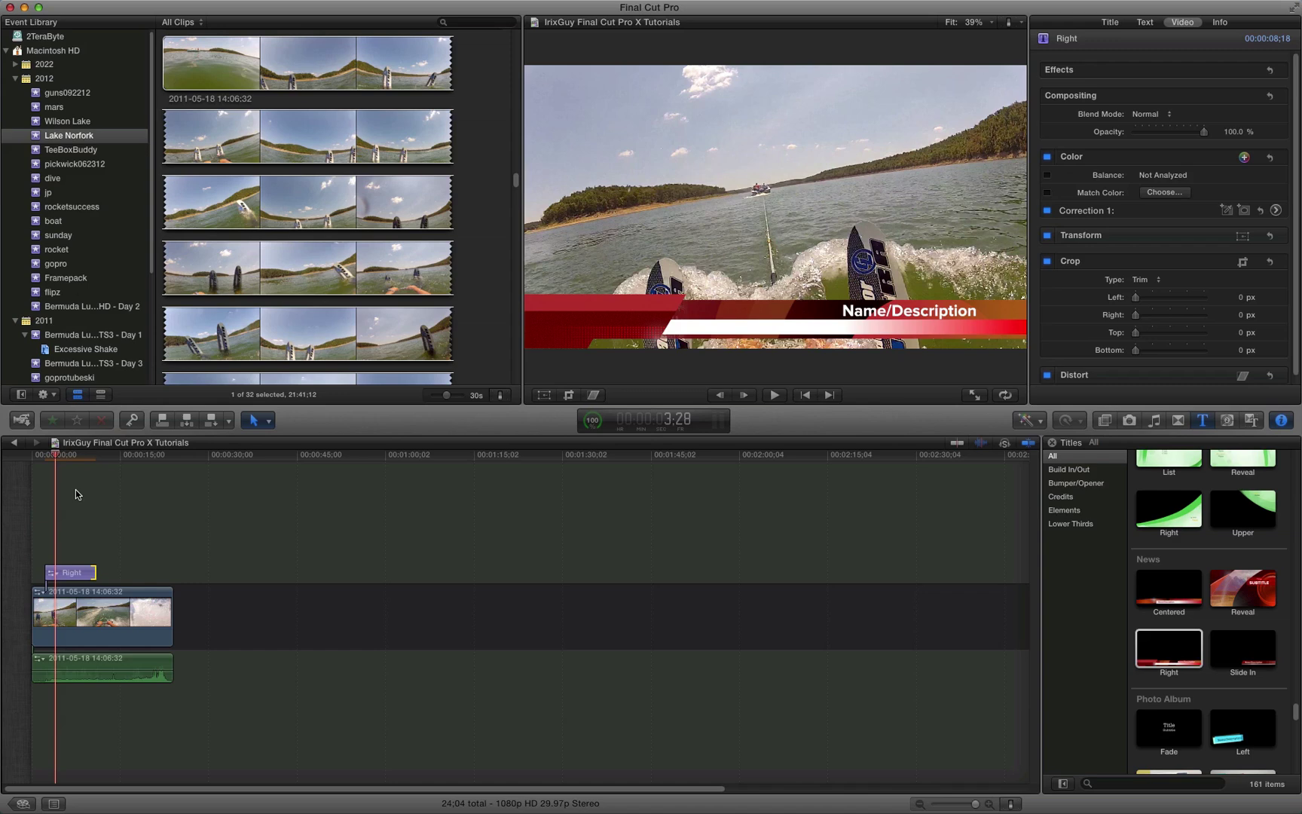
Step: Replace the Name/Description placeholder with 'Extreme Water Ski Competition'
left_click(64, 573)
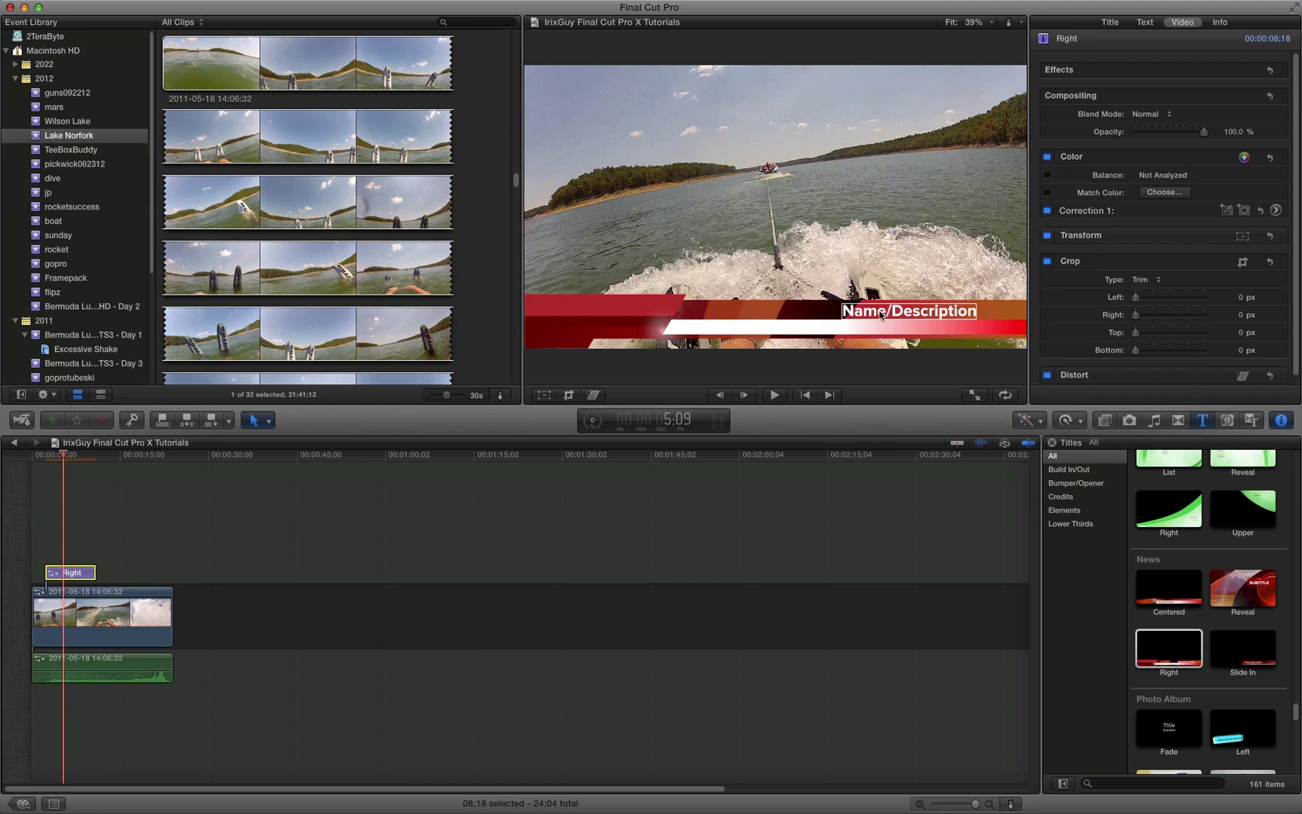
double_click(892, 315)
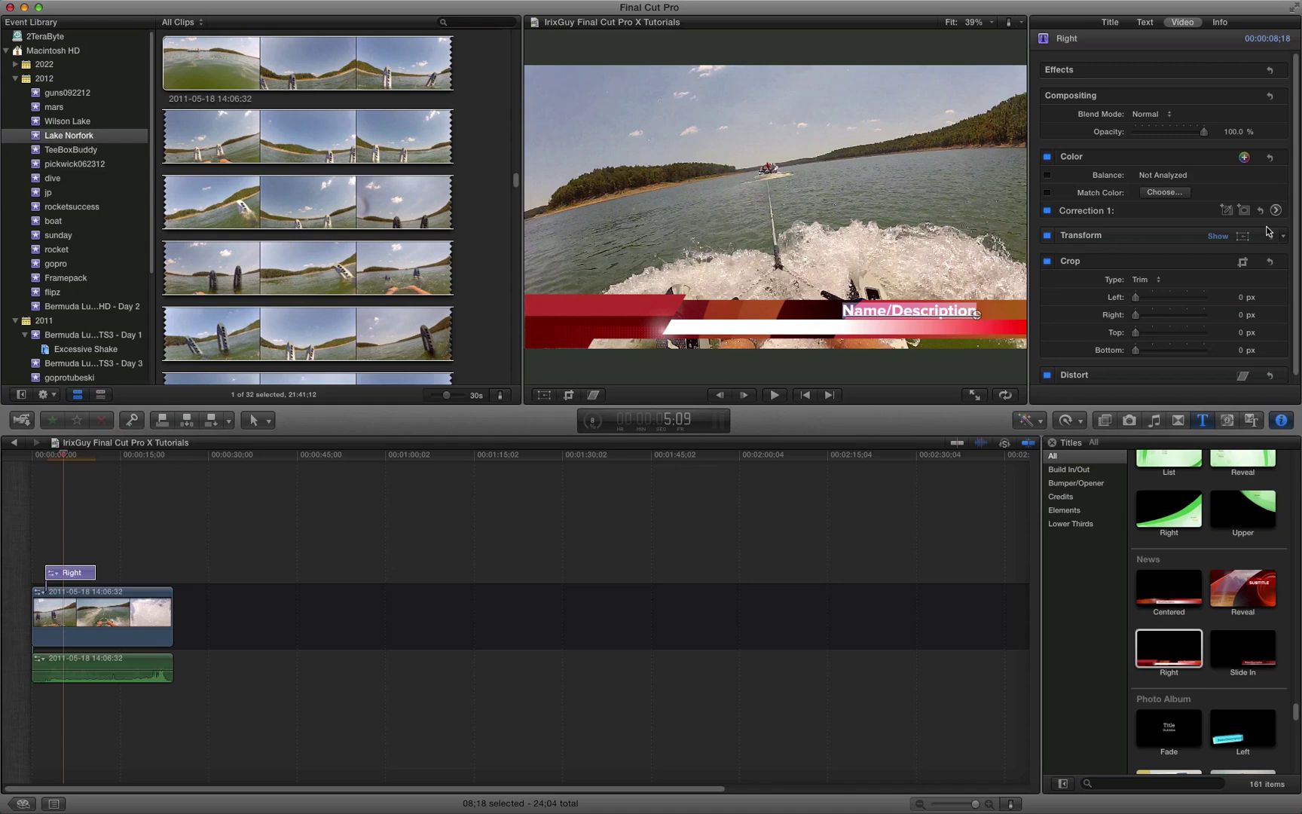
type("Extreme")
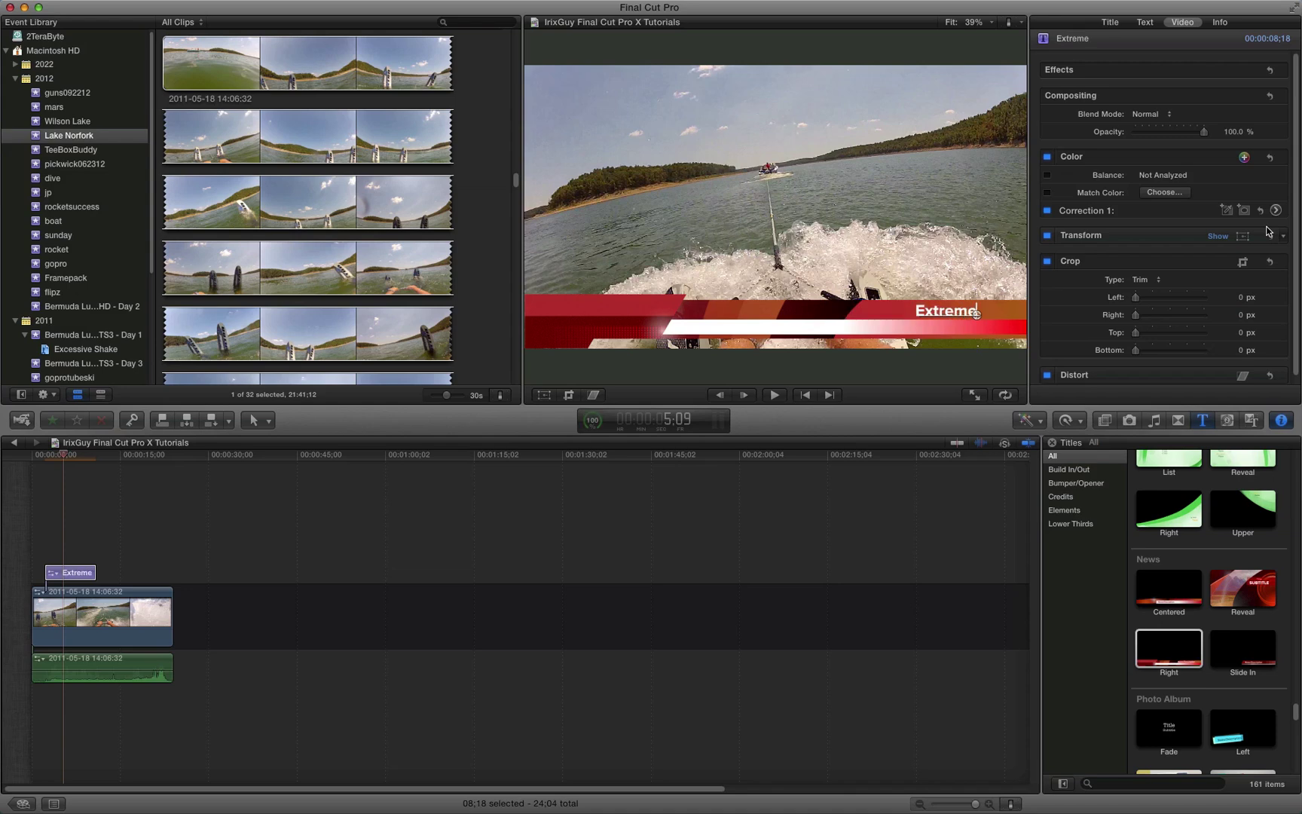
type(" Wate")
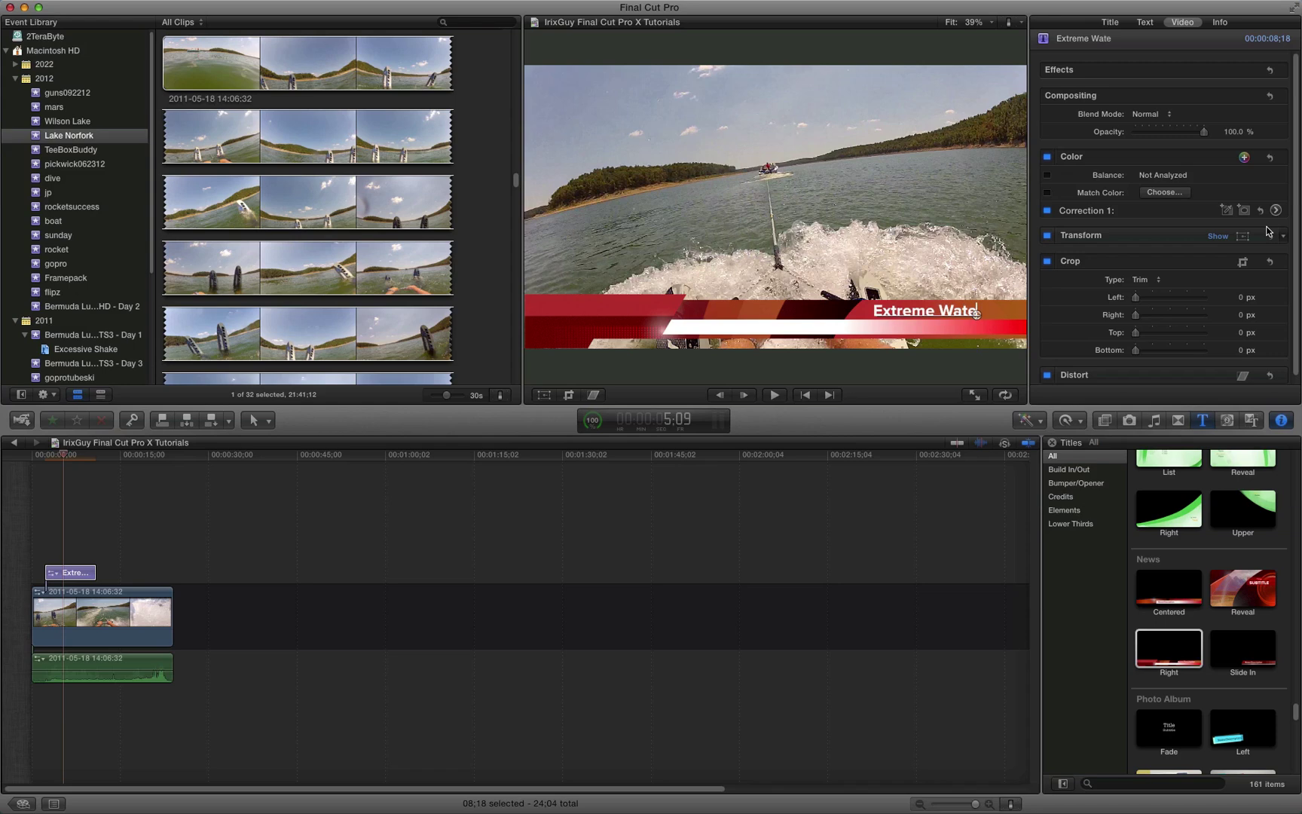
type("r Ski")
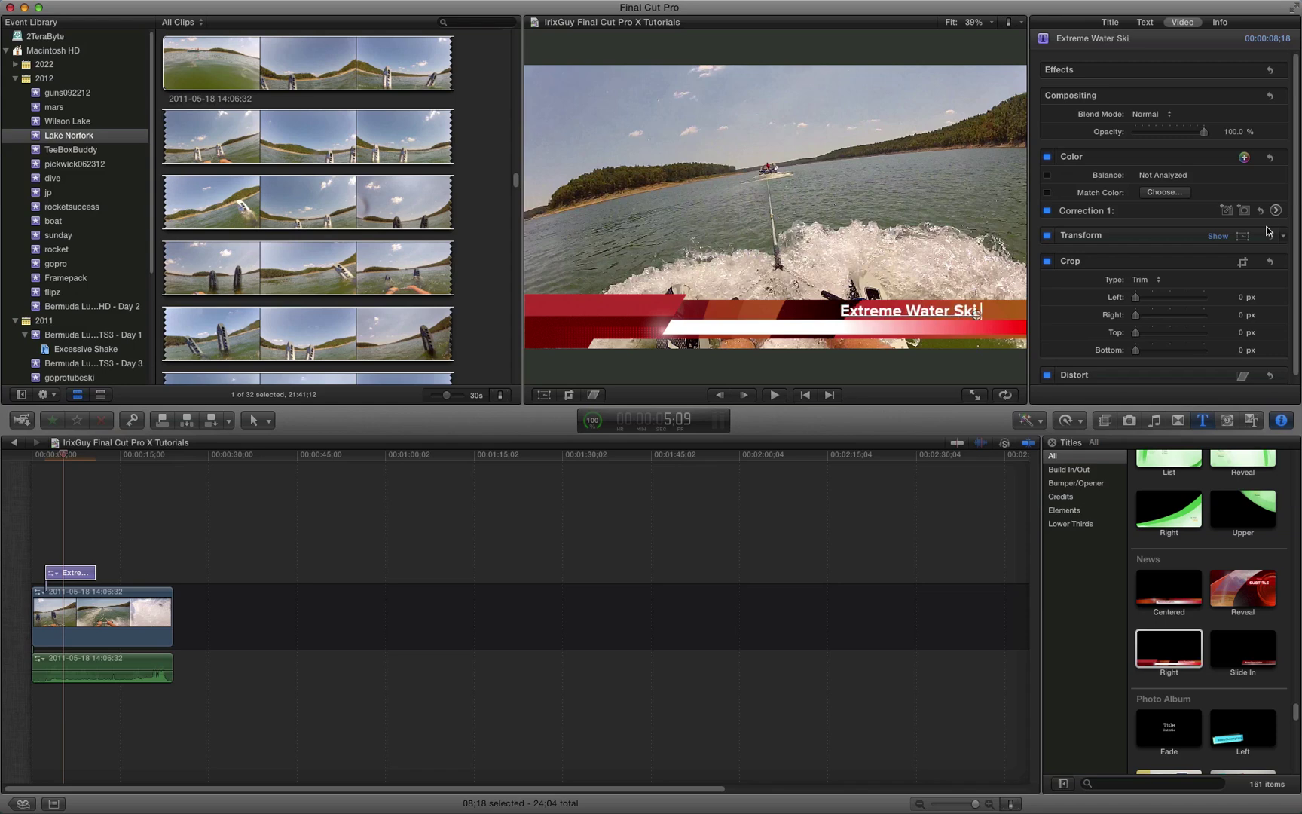
type(" Compeit")
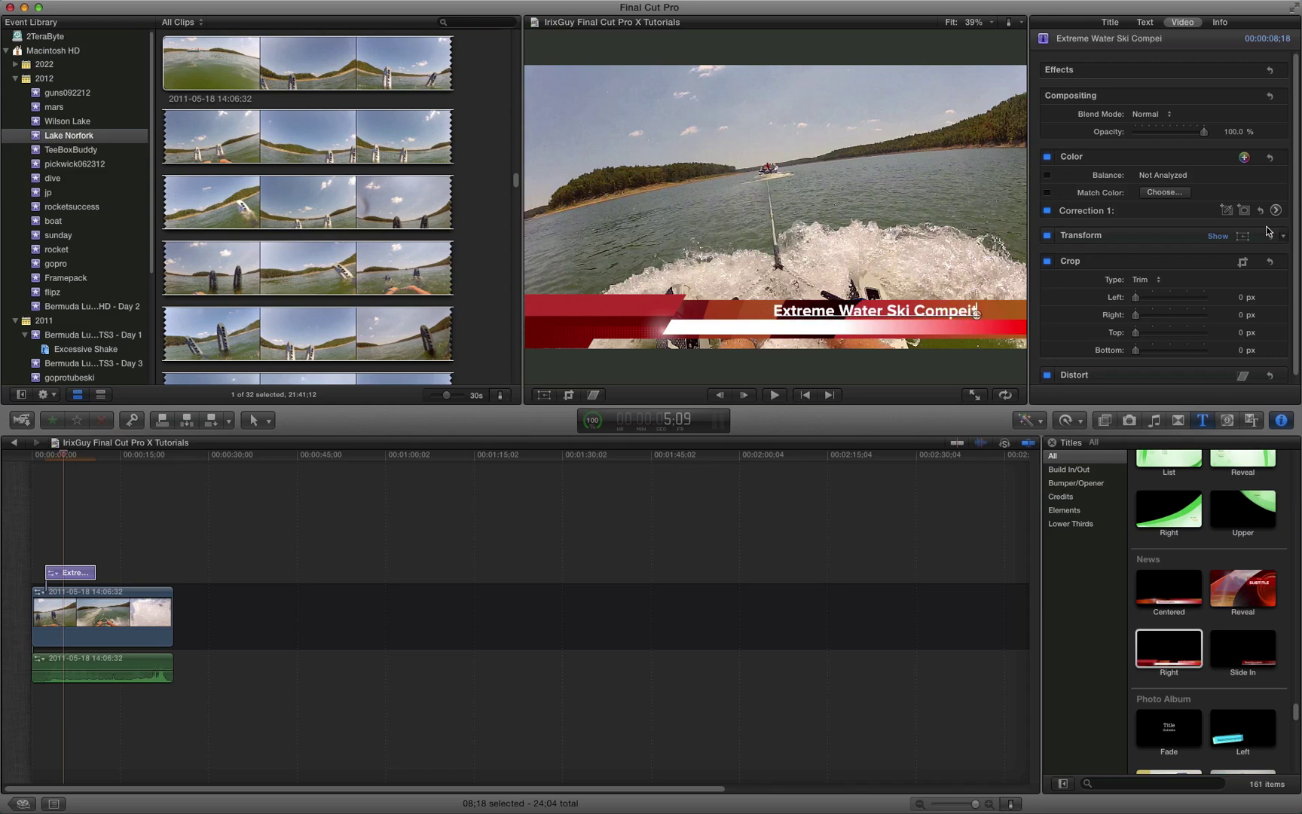
key("BackSpace")
key("BackSpace")
type("tition")
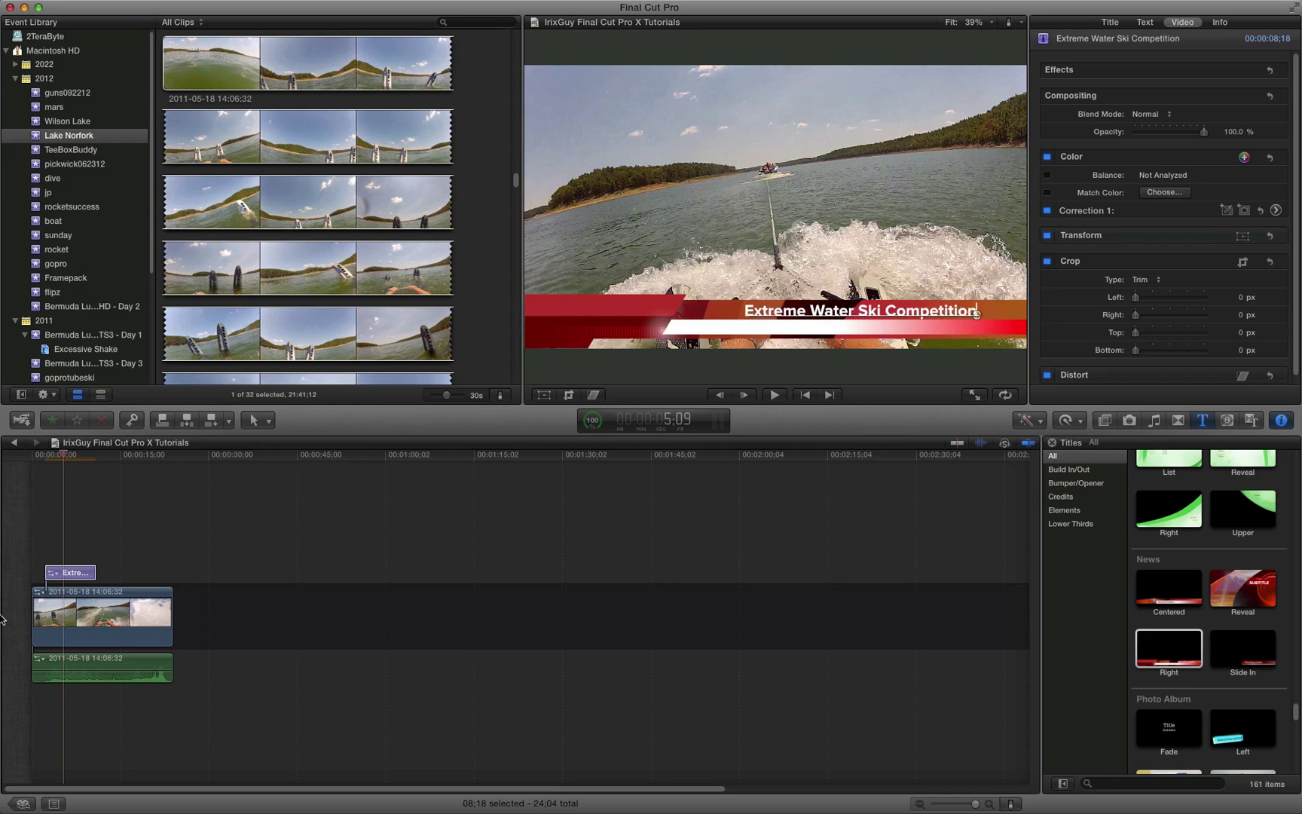
left_click(46, 501)
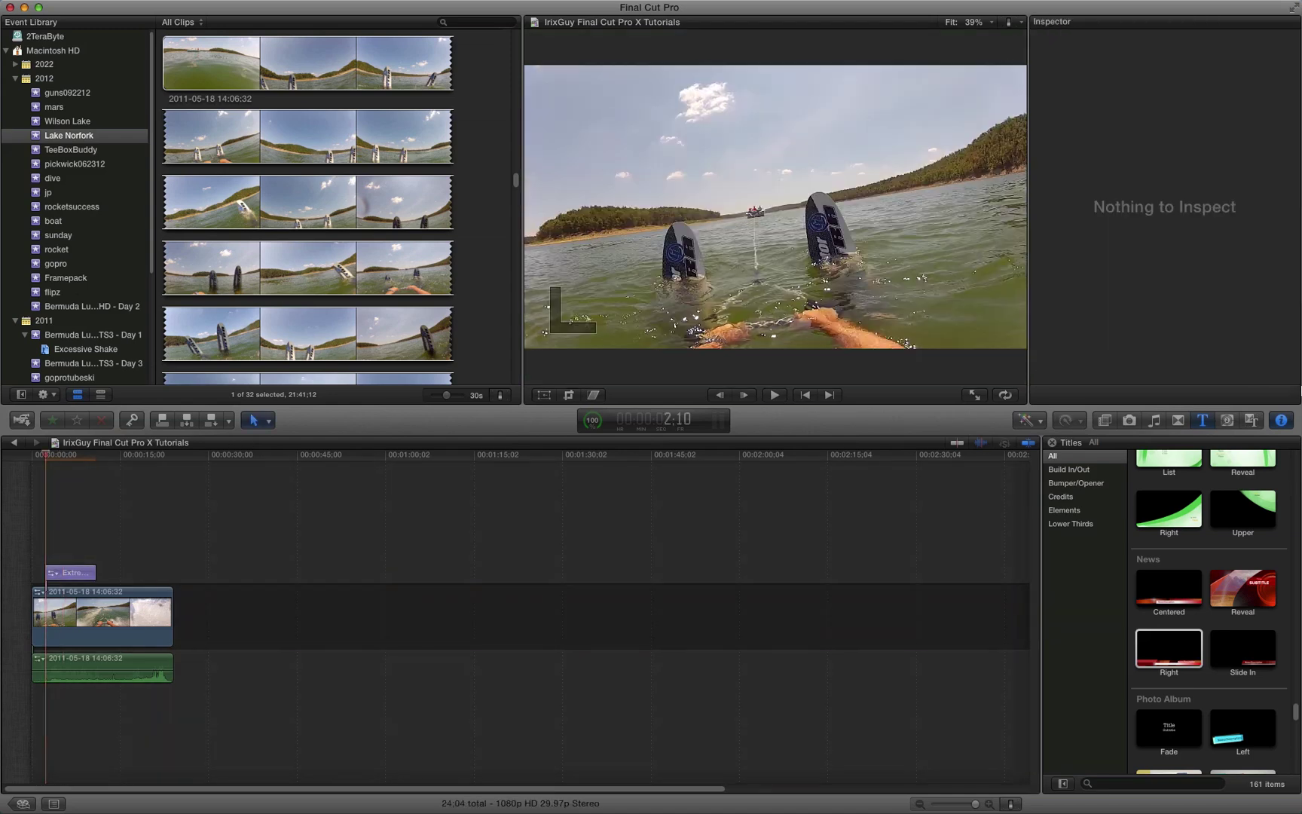
Step: Browse the Weapons sound effects and audition the Sword sounds
left_click(1160, 424)
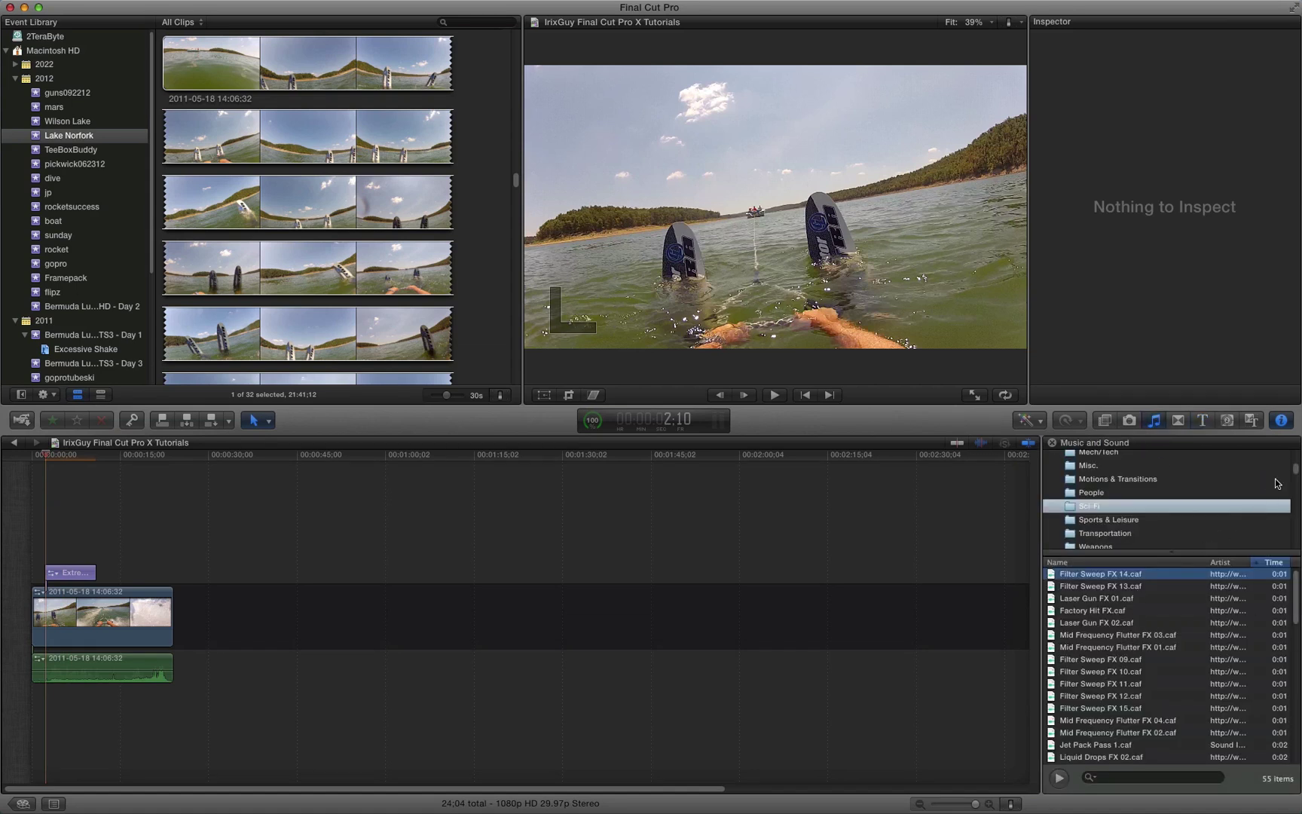
left_click(1114, 544)
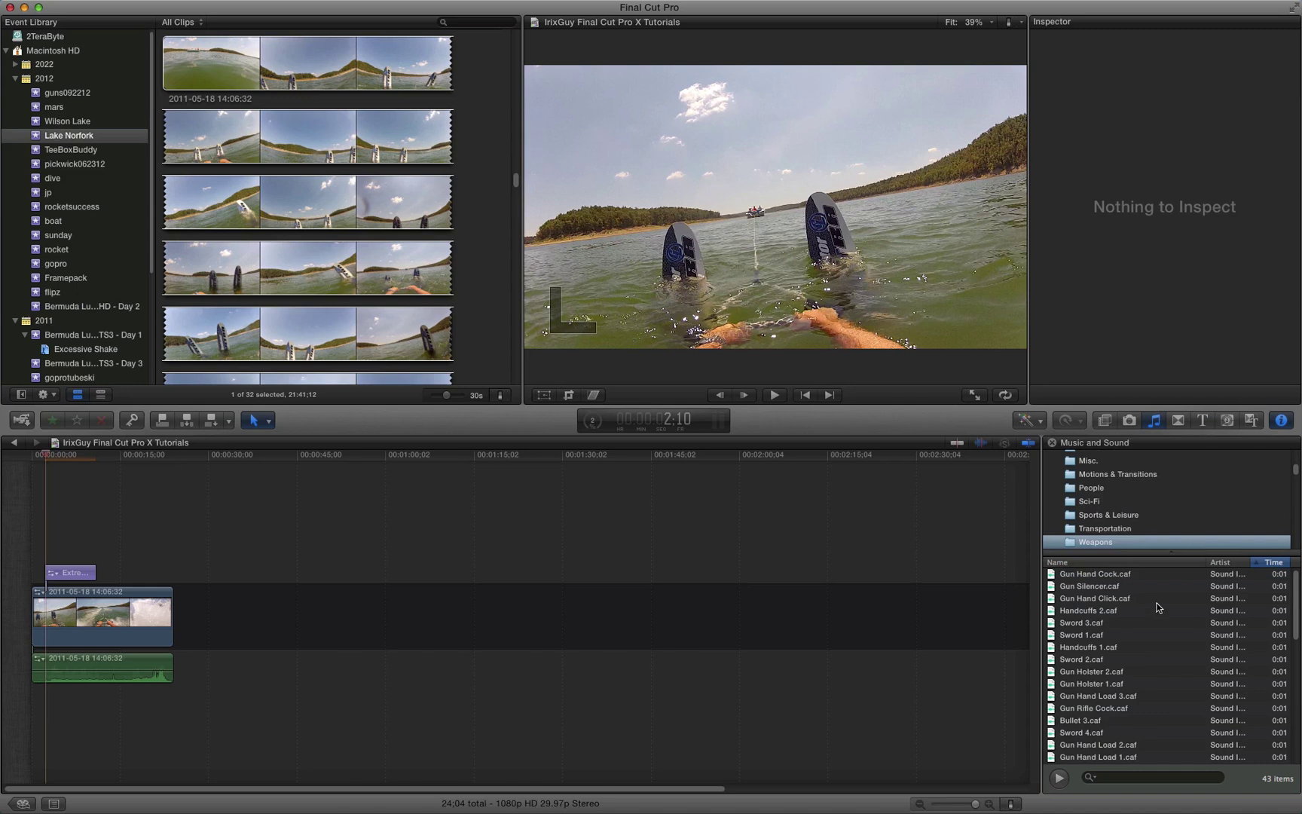
double_click(1085, 599)
left_click_drag(1115, 622, 1111, 632)
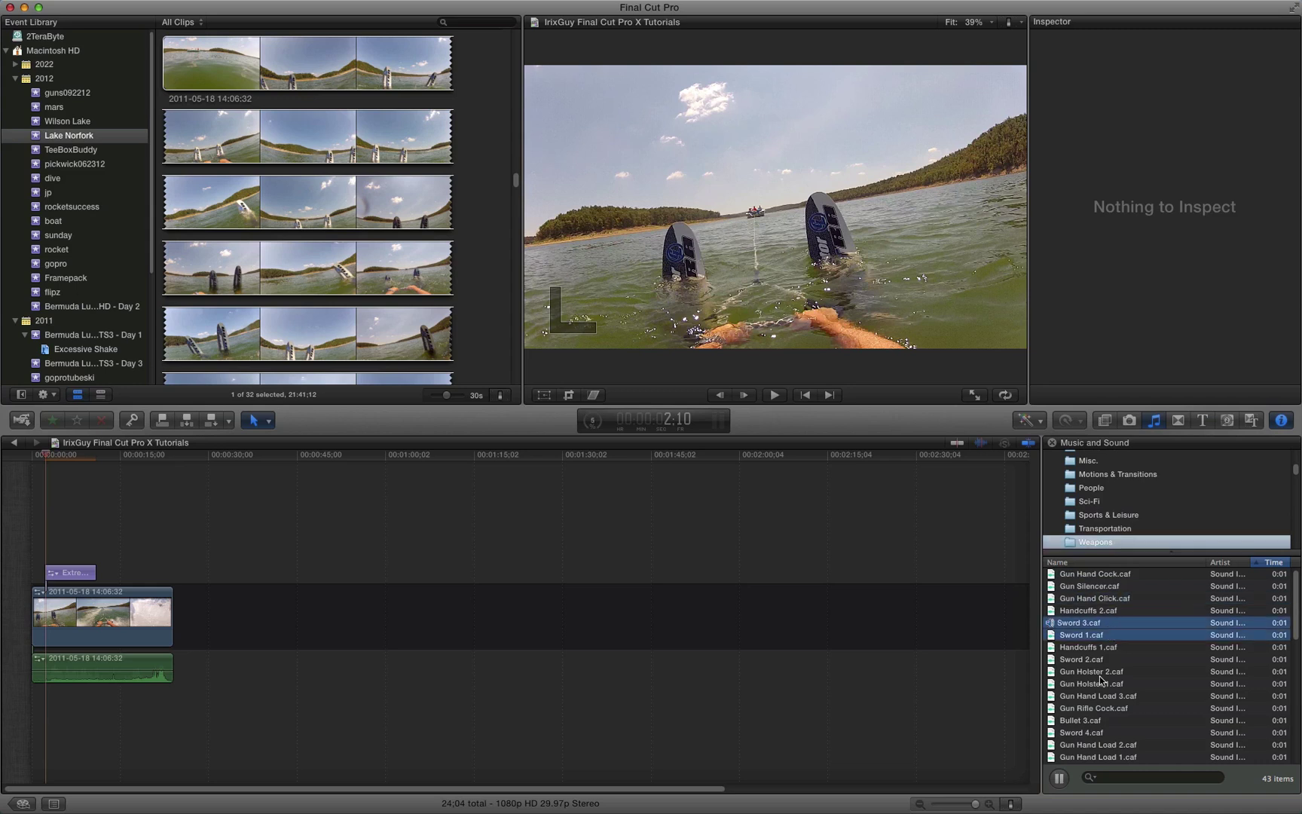
scroll(1296, 476, "down", 1)
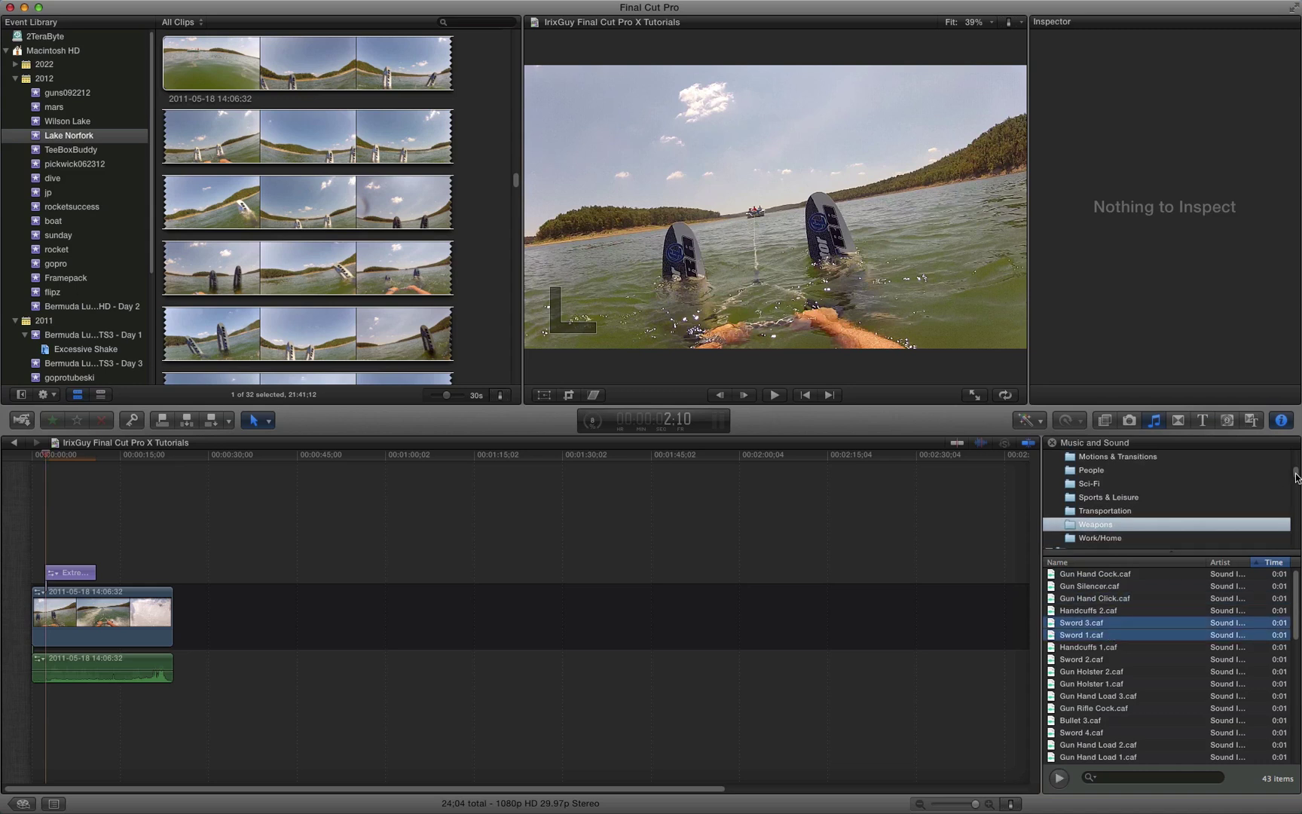
scroll(1296, 476, "down", 1)
left_click_drag(1296, 482, 1296, 484)
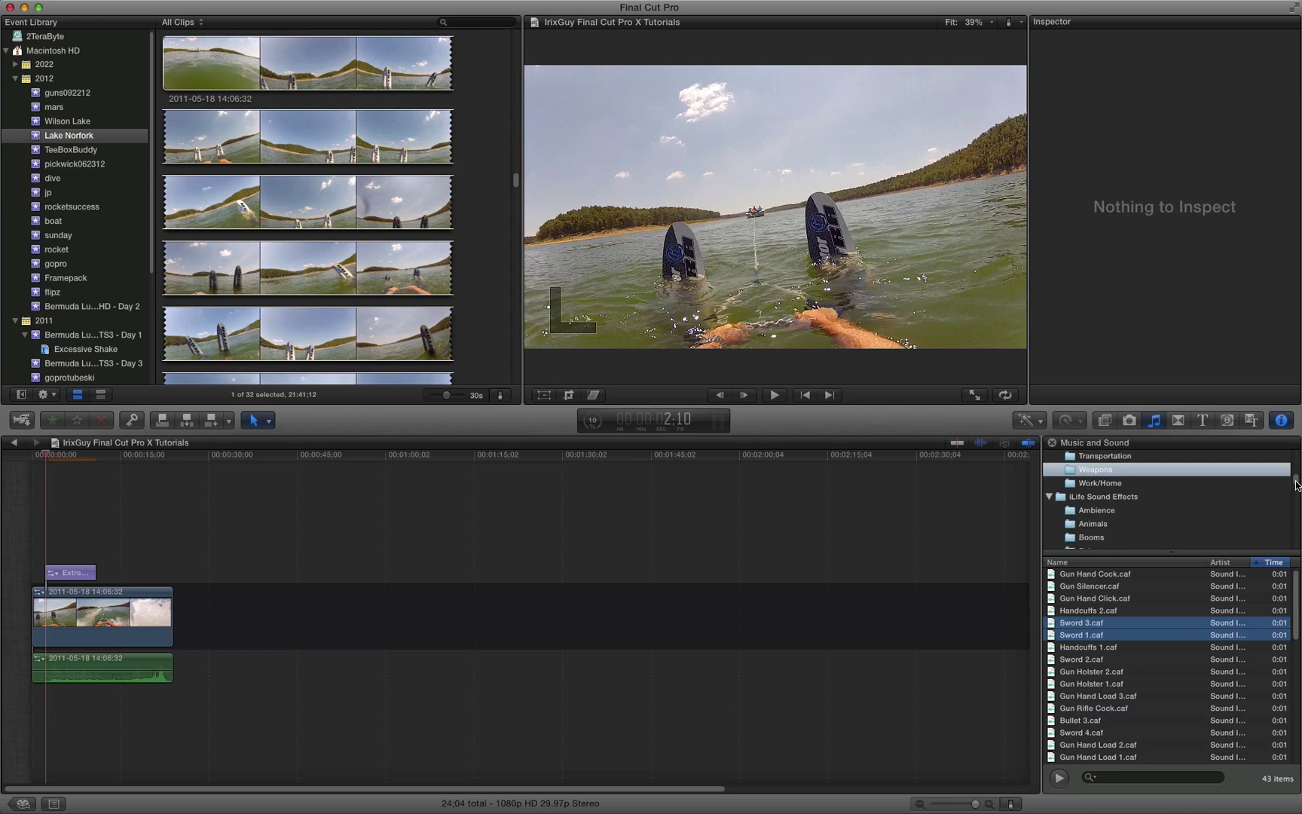
Step: Audition Work/Home effects such as Switch, Bottle Cork, Latch 2, Jar Lid 1 and Telephone 11
left_click(1097, 483)
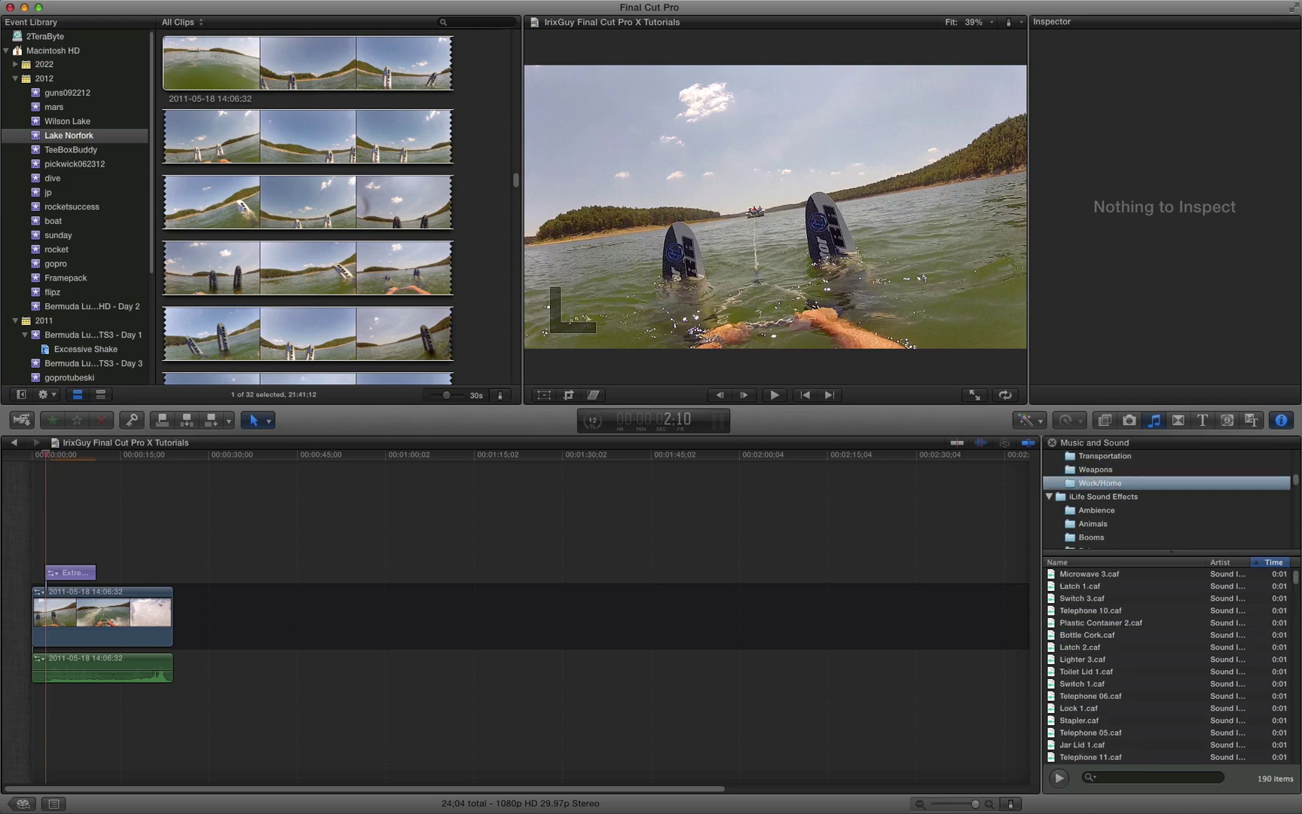
left_click(1087, 598)
left_click(1092, 623)
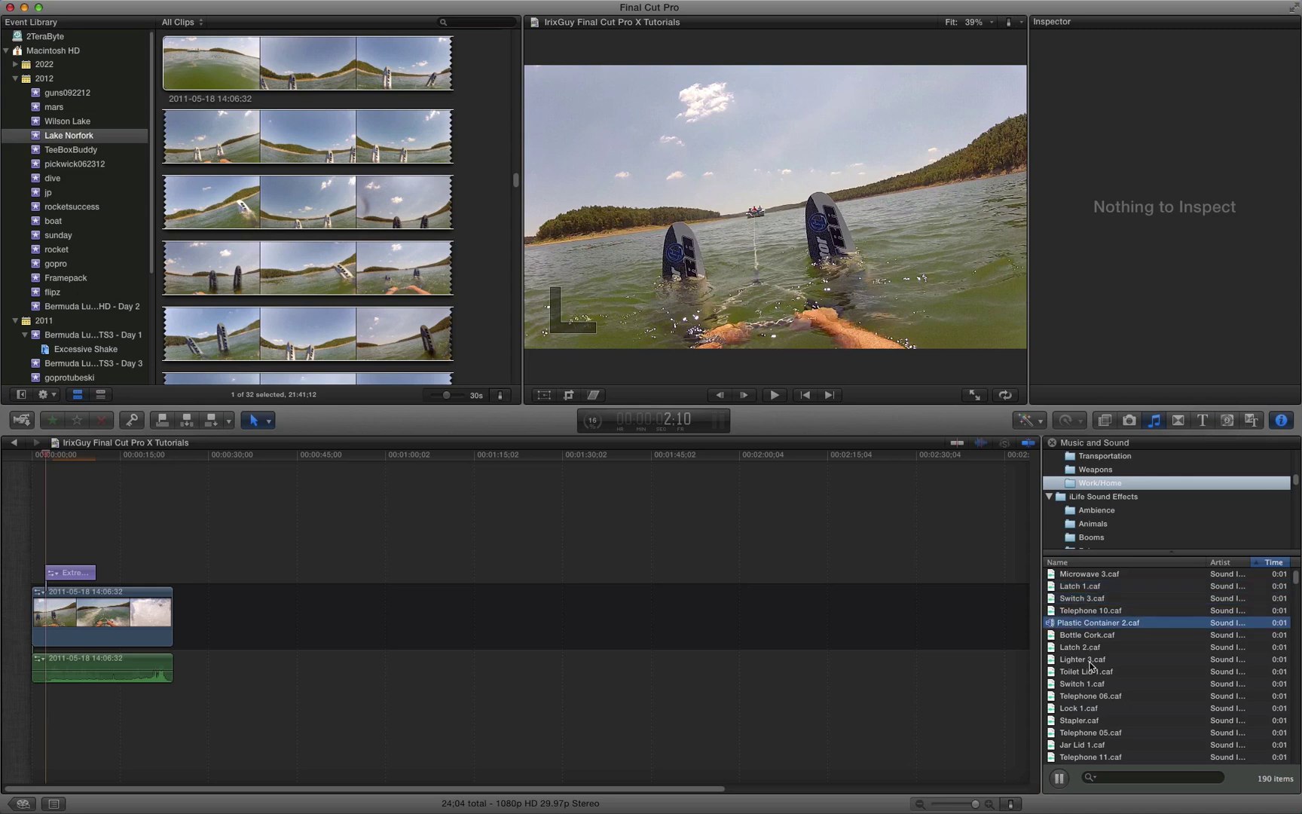
double_click(1097, 636)
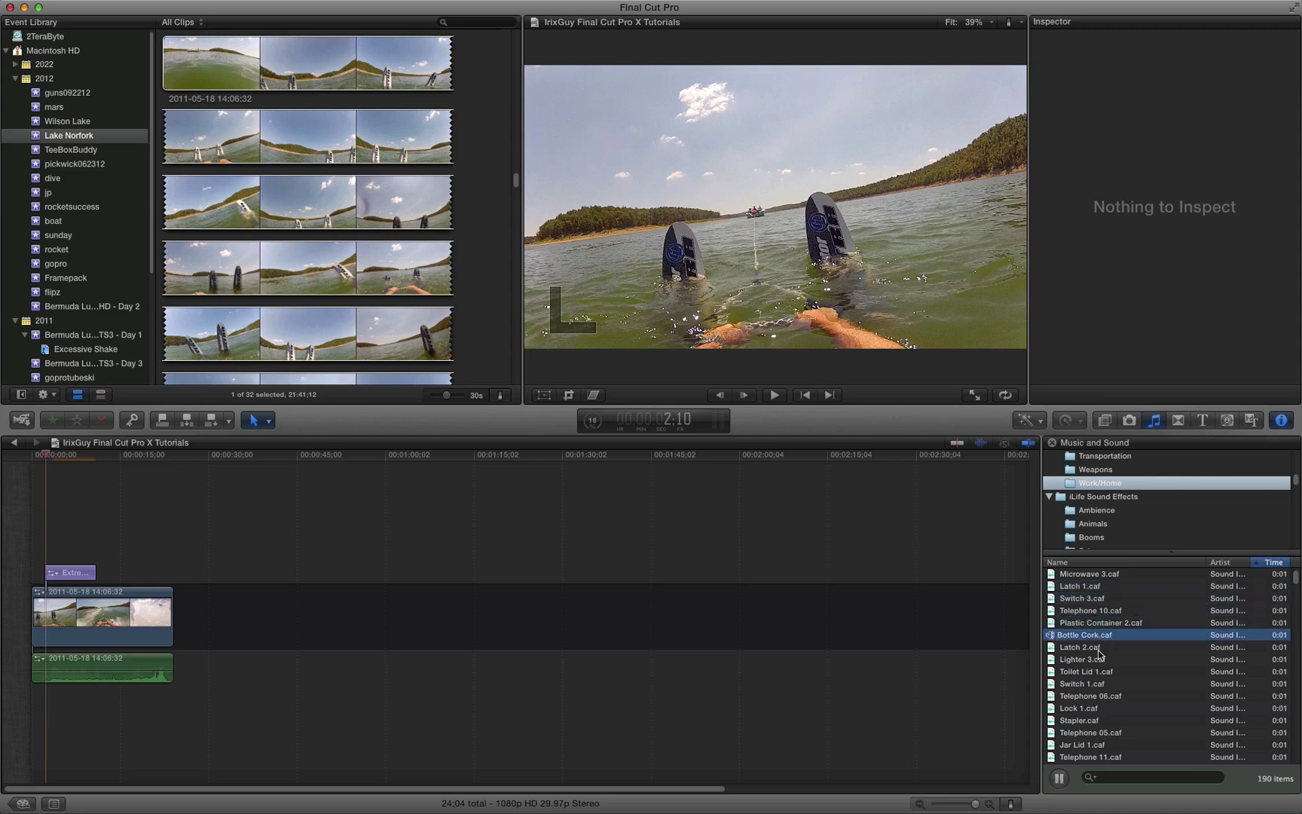
double_click(1104, 644)
double_click(1106, 672)
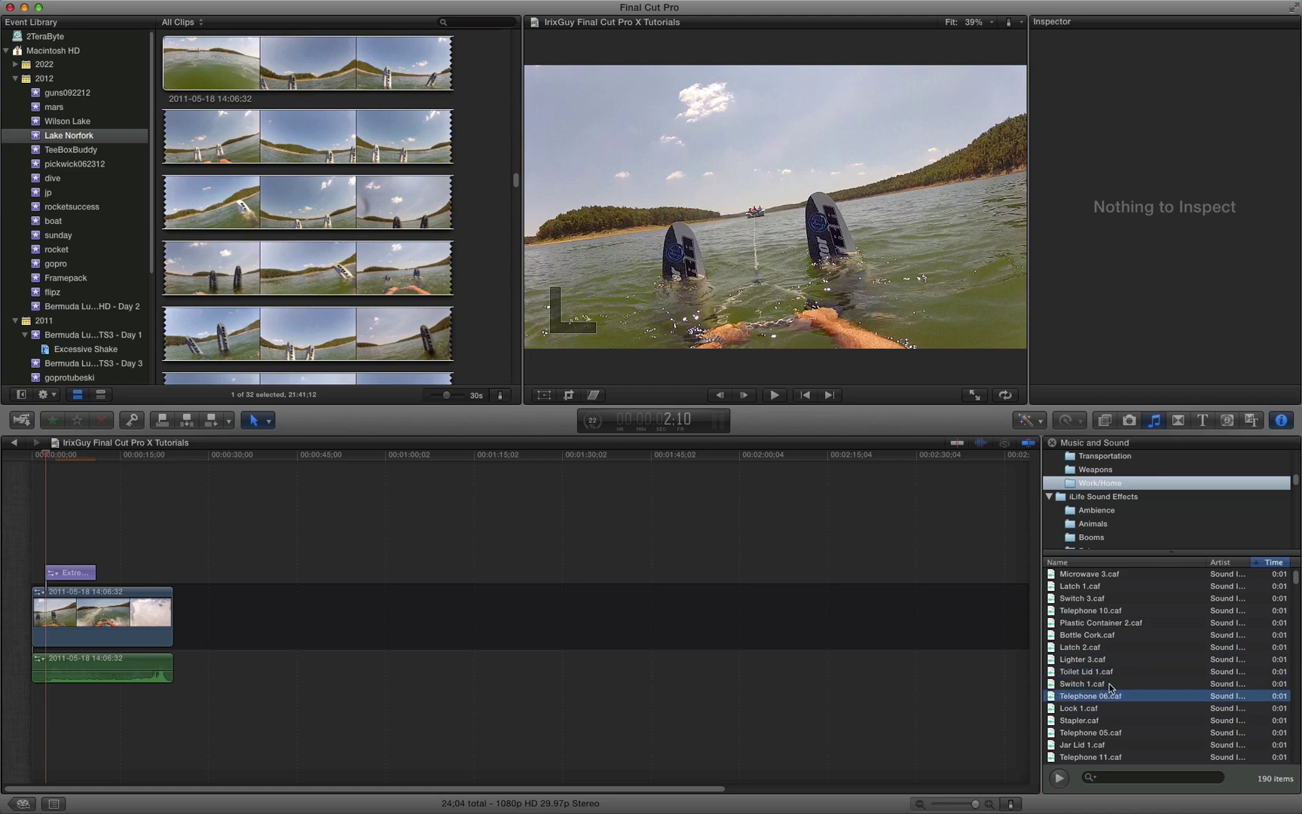
double_click(1111, 684)
double_click(1088, 744)
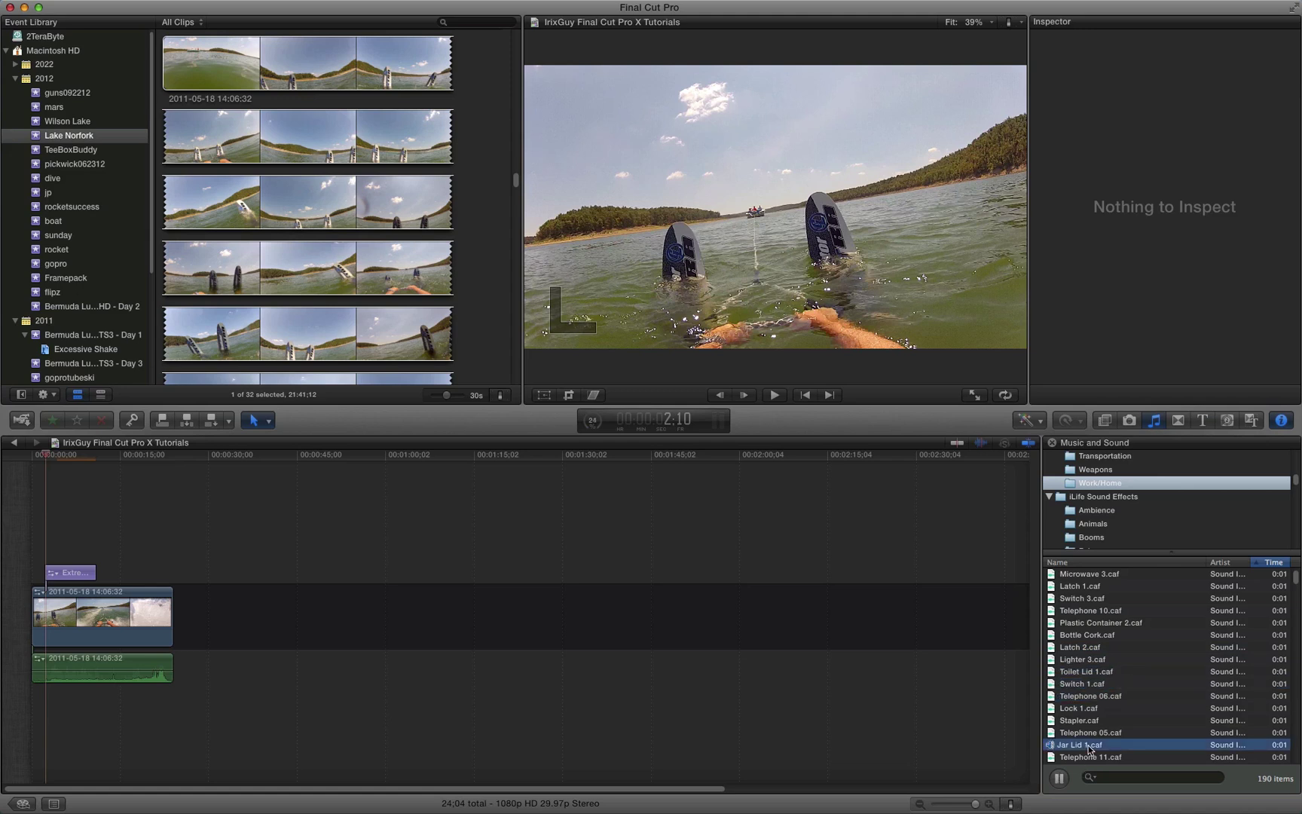
double_click(1105, 756)
scroll(1137, 678, "down", 5)
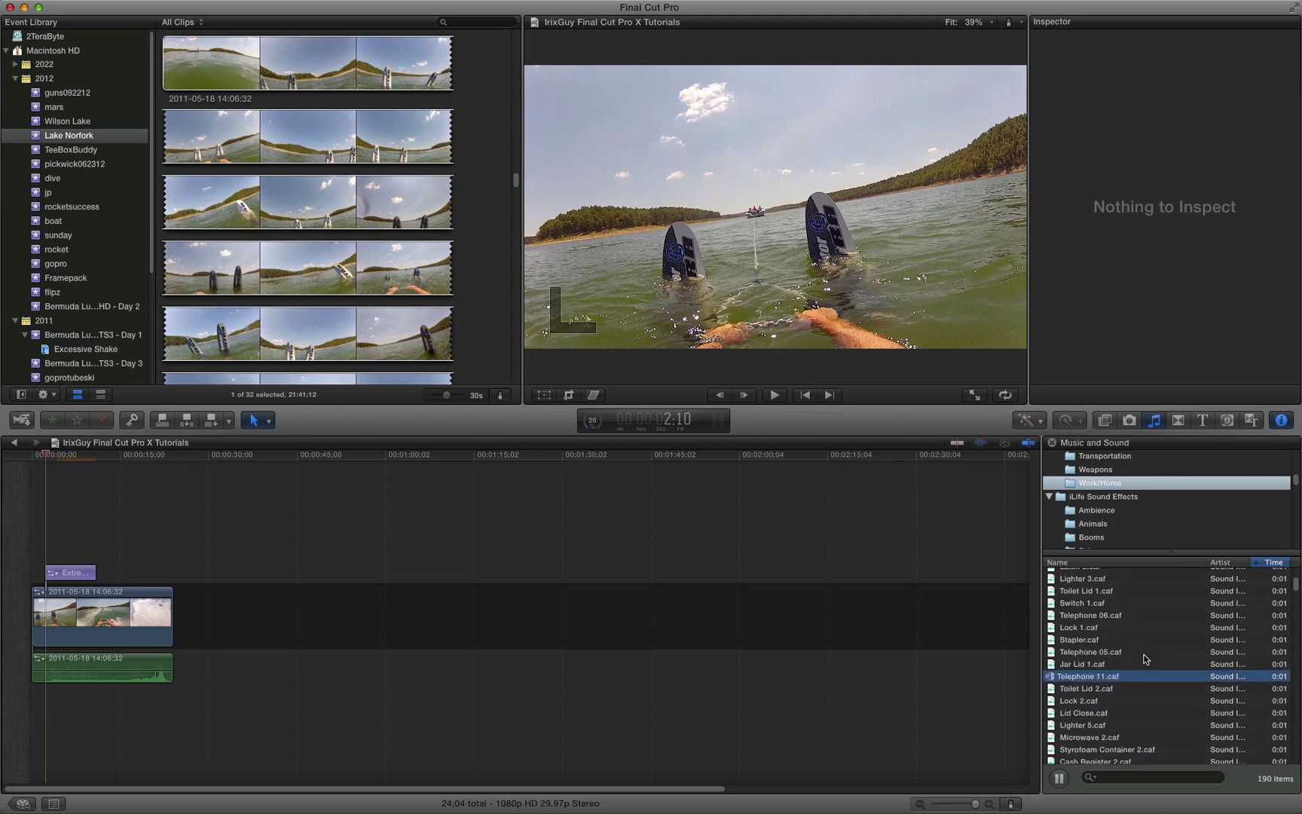
Step: From Booms, add Slamming Metal Lid at the title's start and Synth Zap Impact near its end
left_click(1108, 546)
left_click(1105, 527)
double_click(1109, 574)
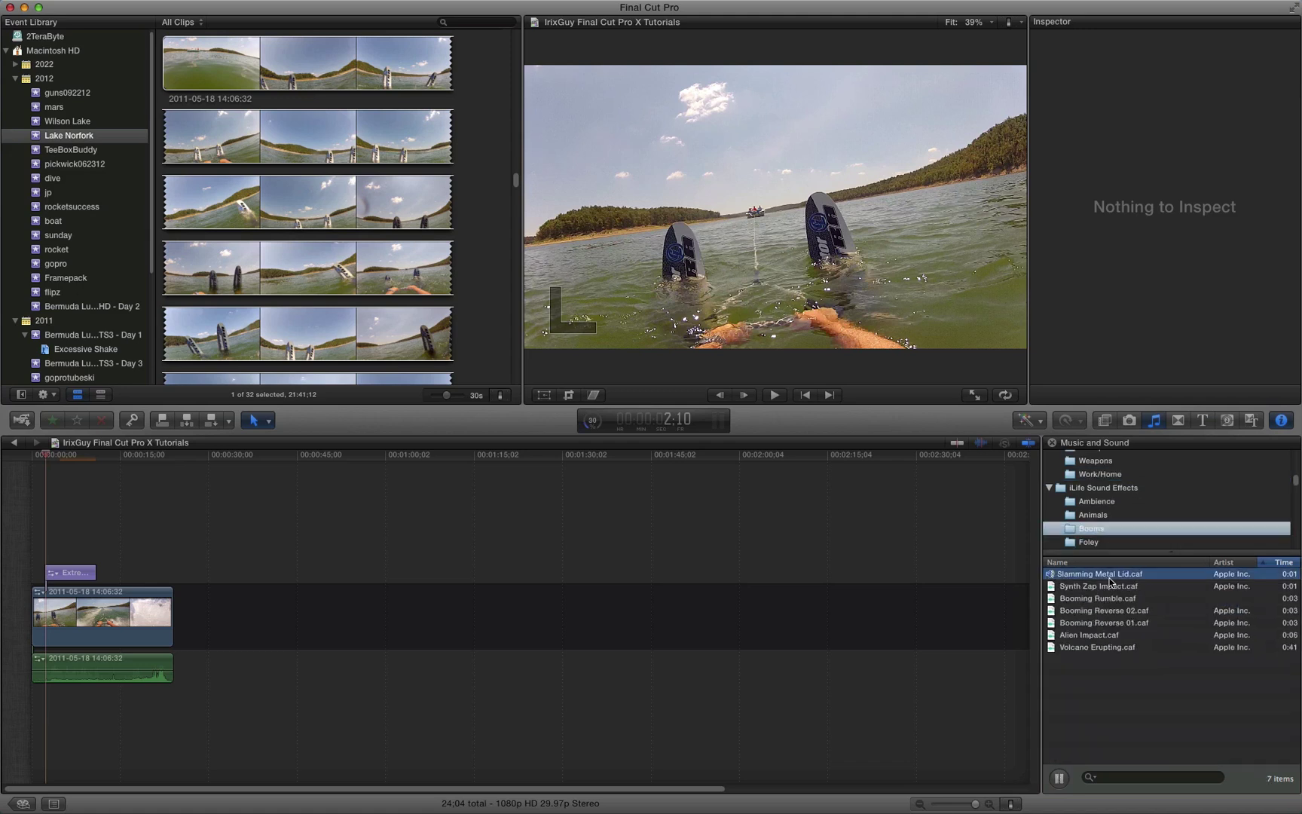
left_click_drag(1122, 574, 740, 518)
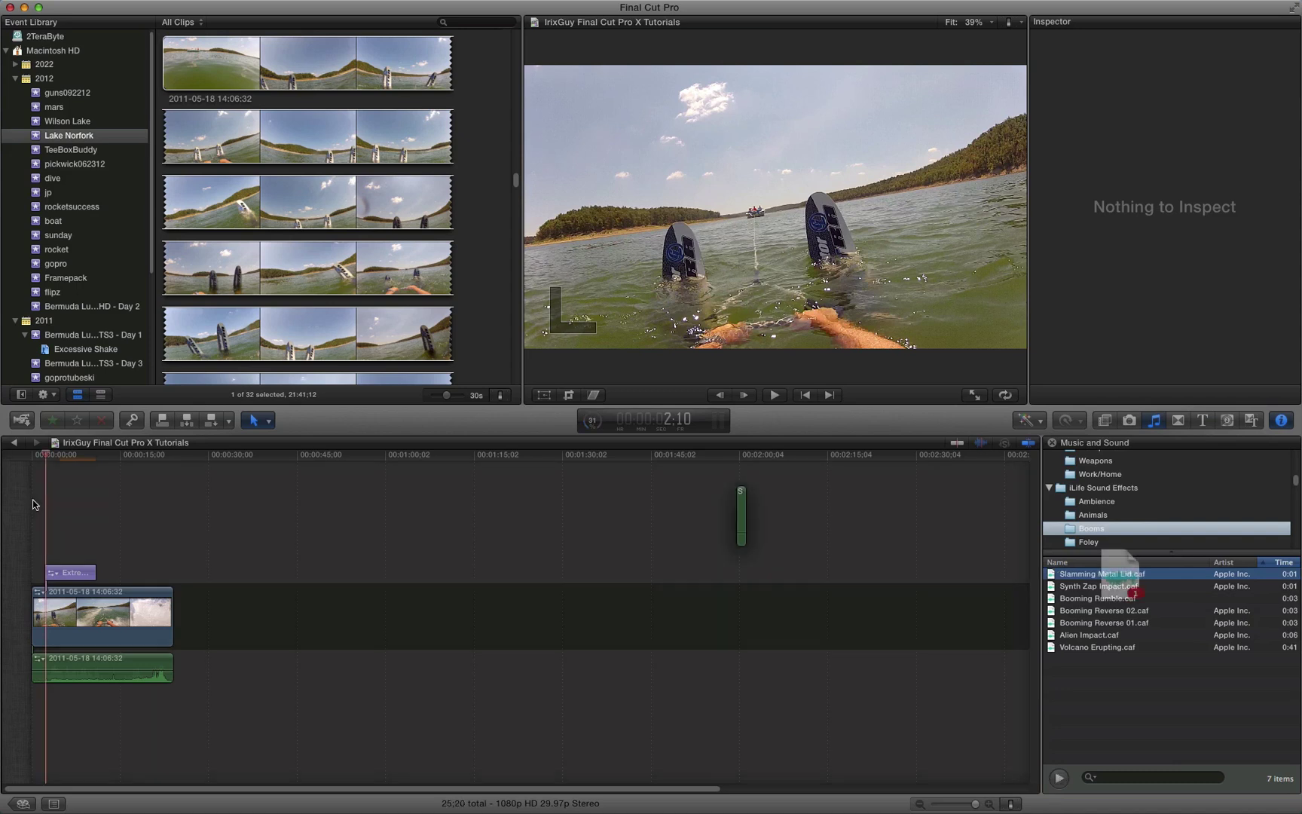
left_click_drag(47, 520, 49, 522)
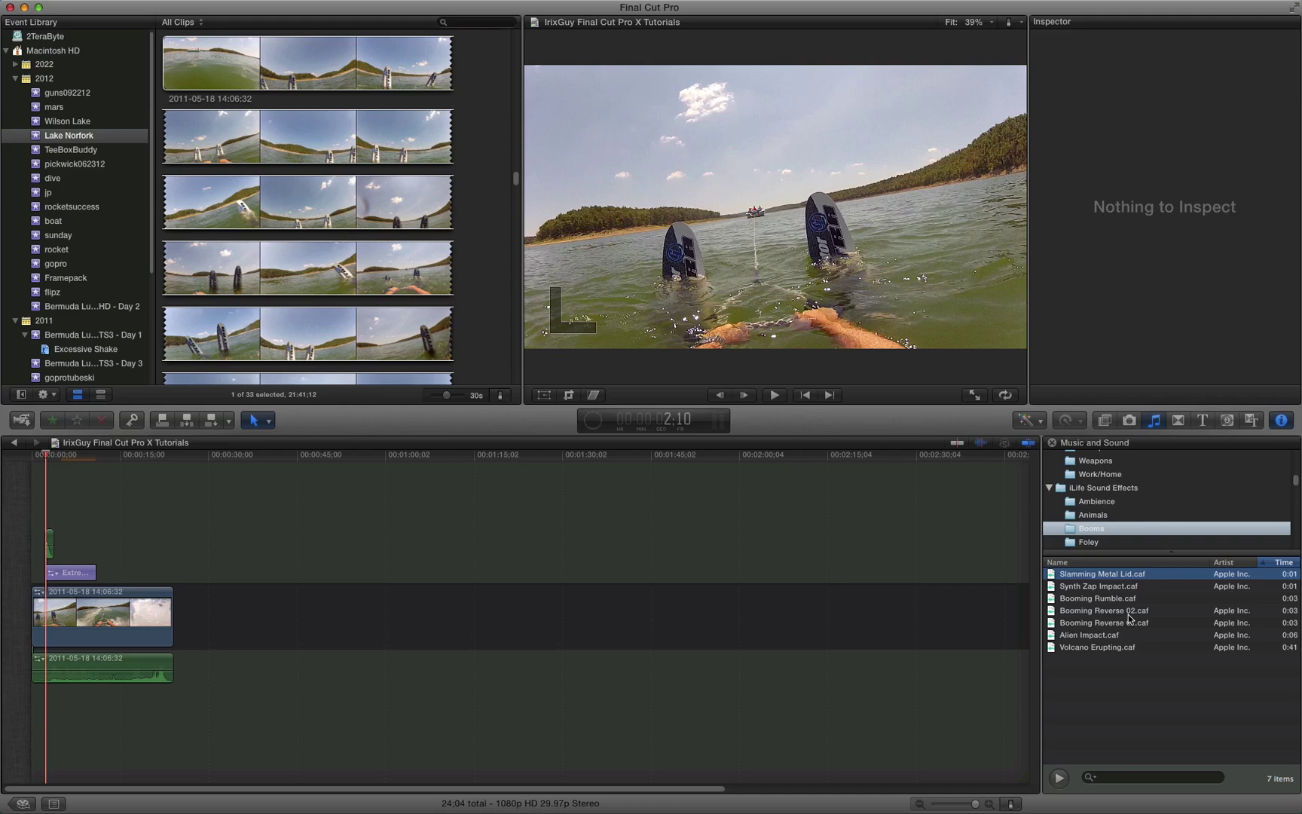
left_click_drag(1117, 586, 101, 565)
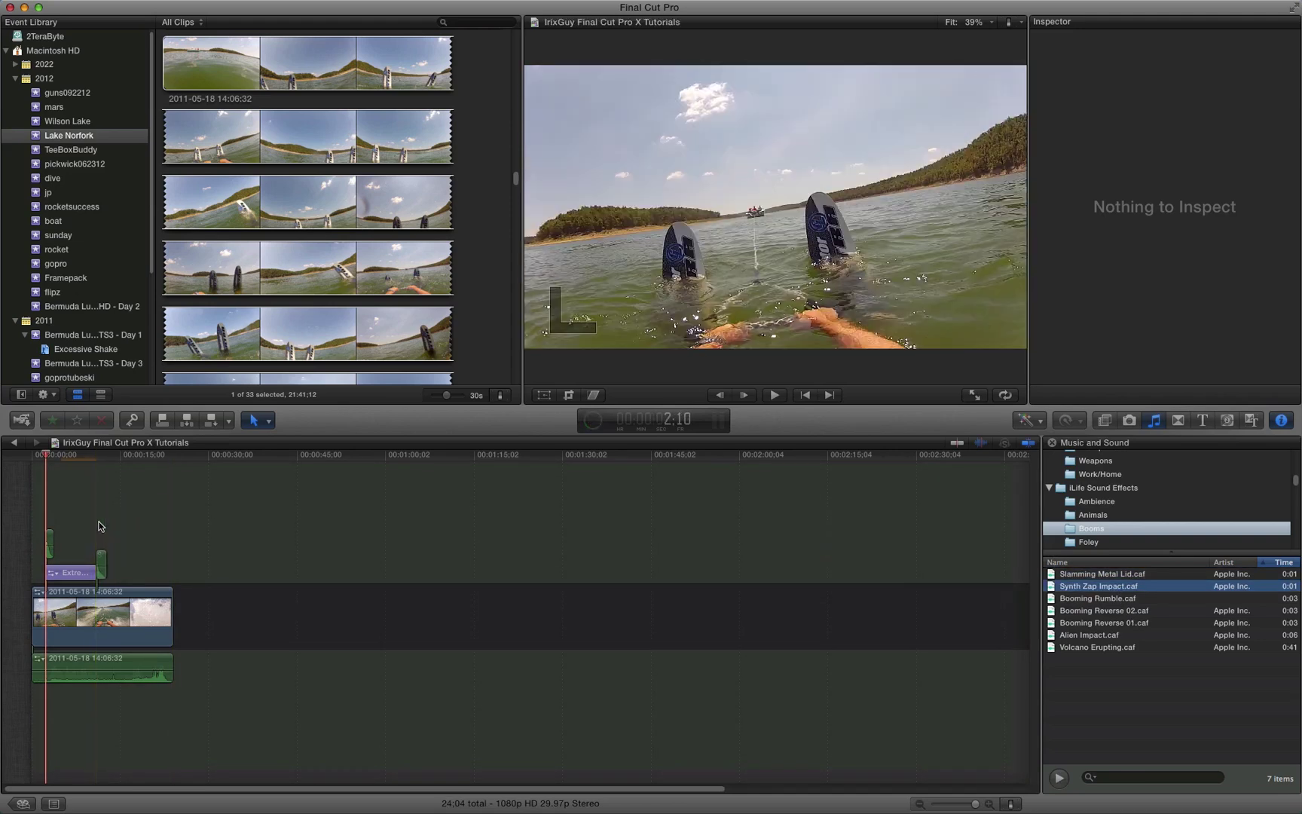
left_click(803, 398)
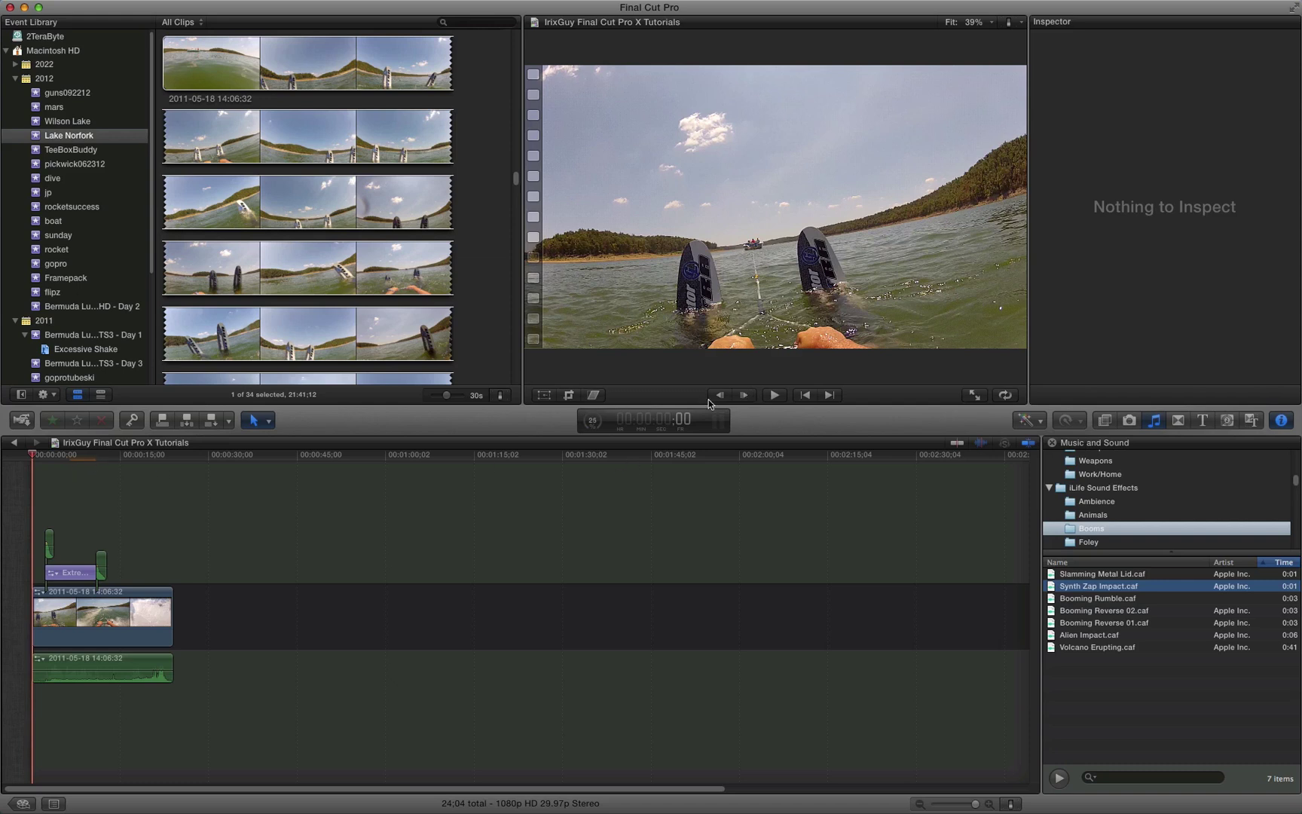
left_click(775, 394)
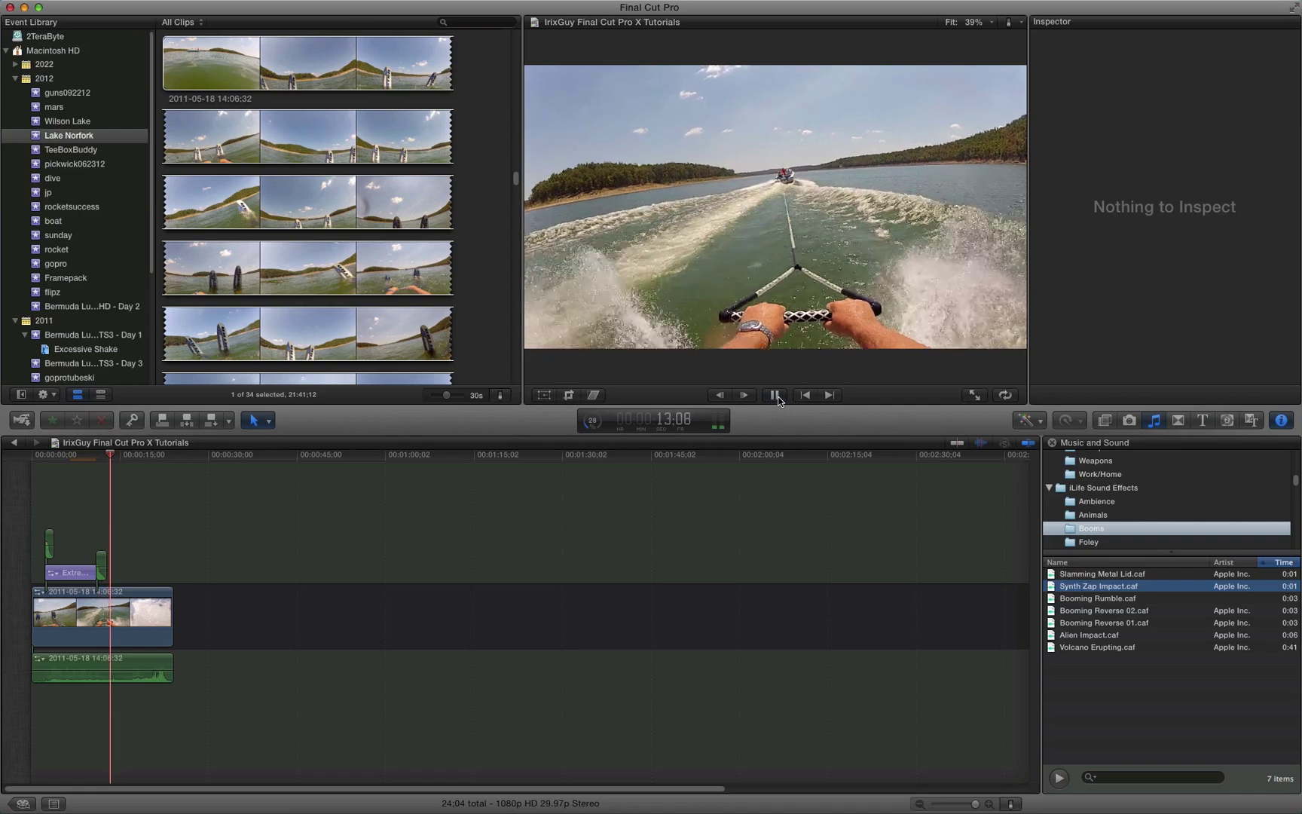
left_click(775, 395)
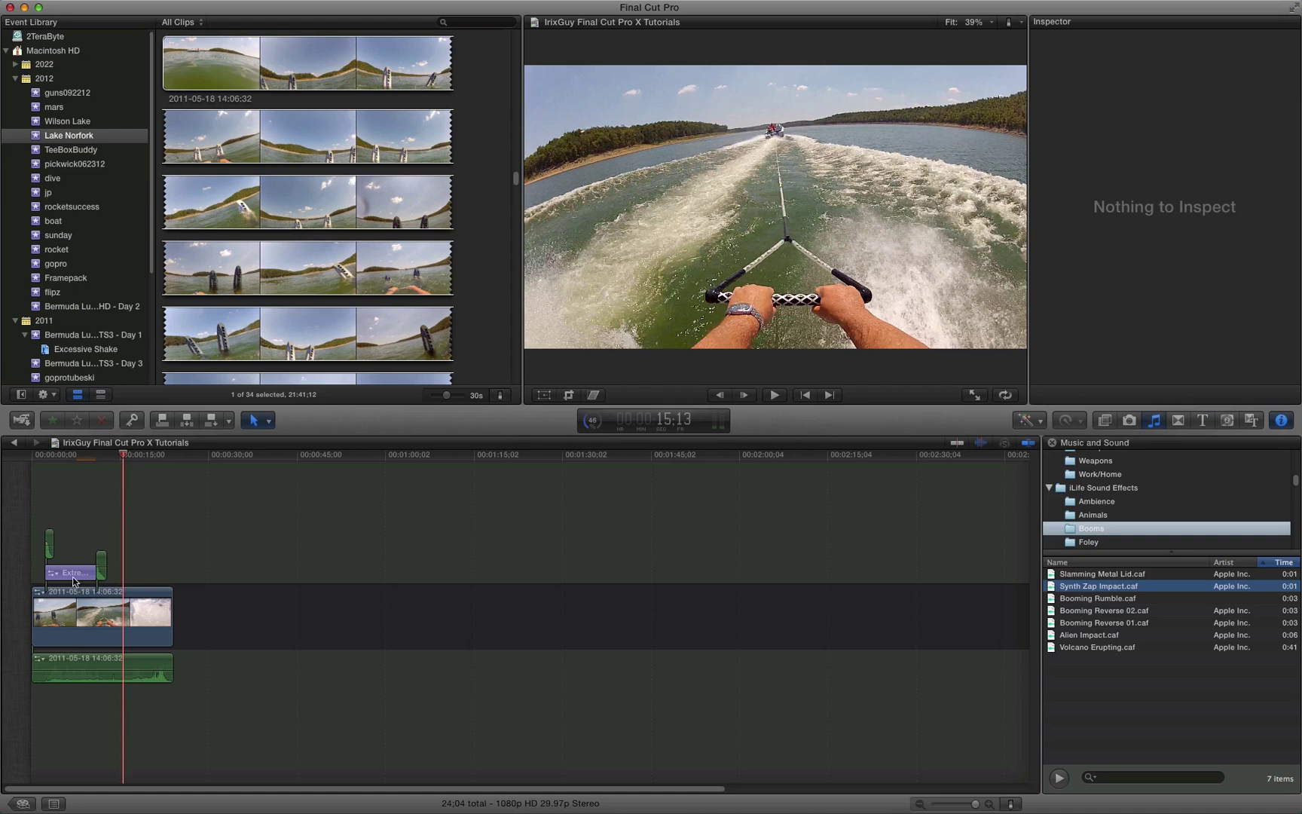
Step: Drag the Extreme Water Ski Competition title from below the video back above the water-ski clip
left_click_drag(74, 581, 75, 659)
left_click(46, 505)
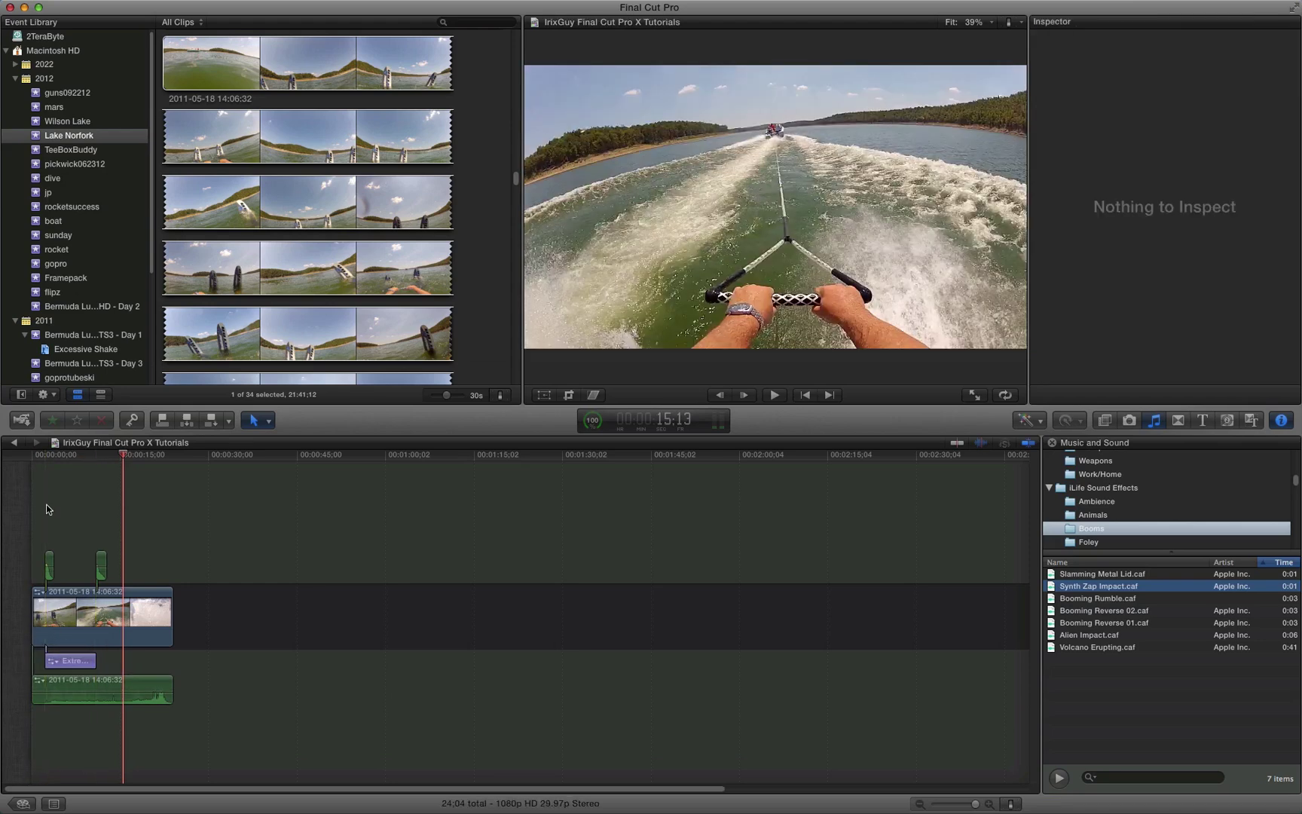
left_click(46, 505)
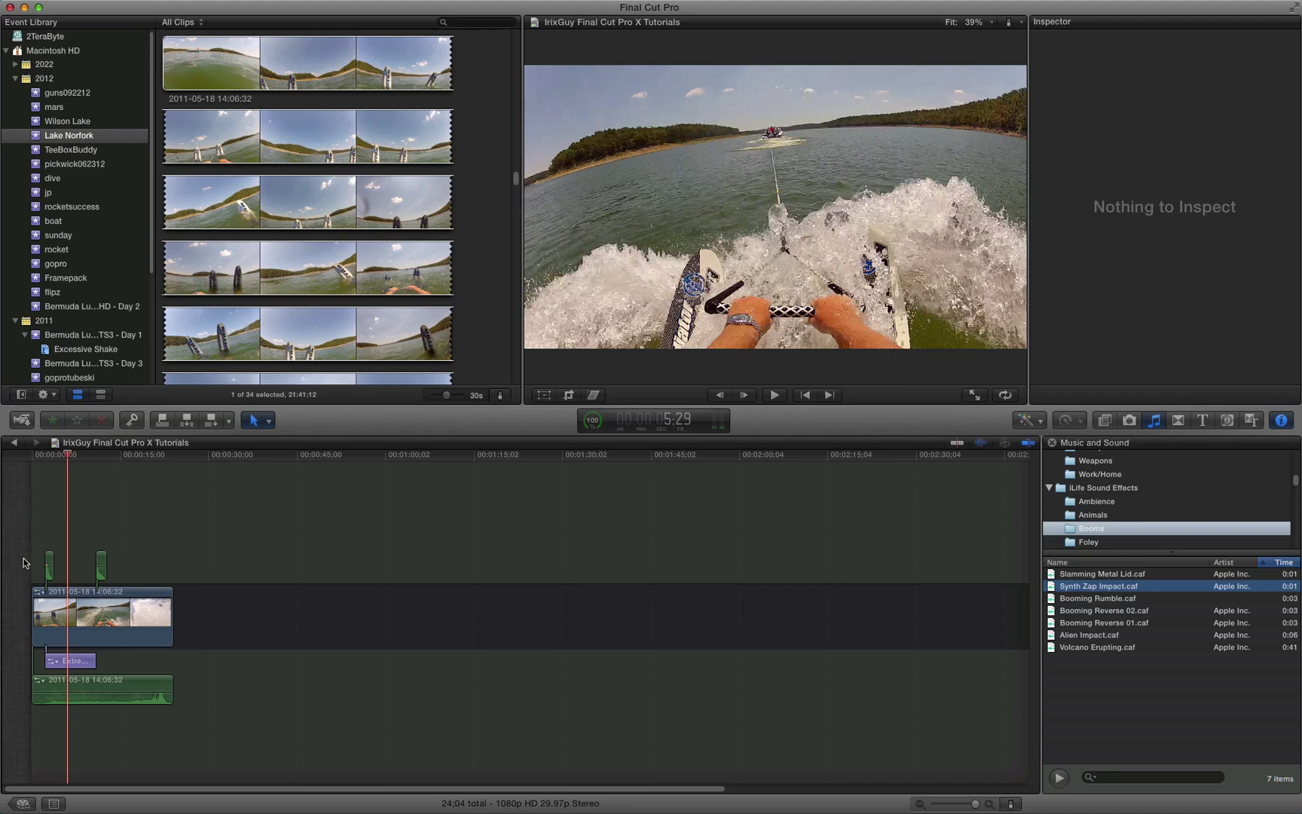
left_click(95, 614)
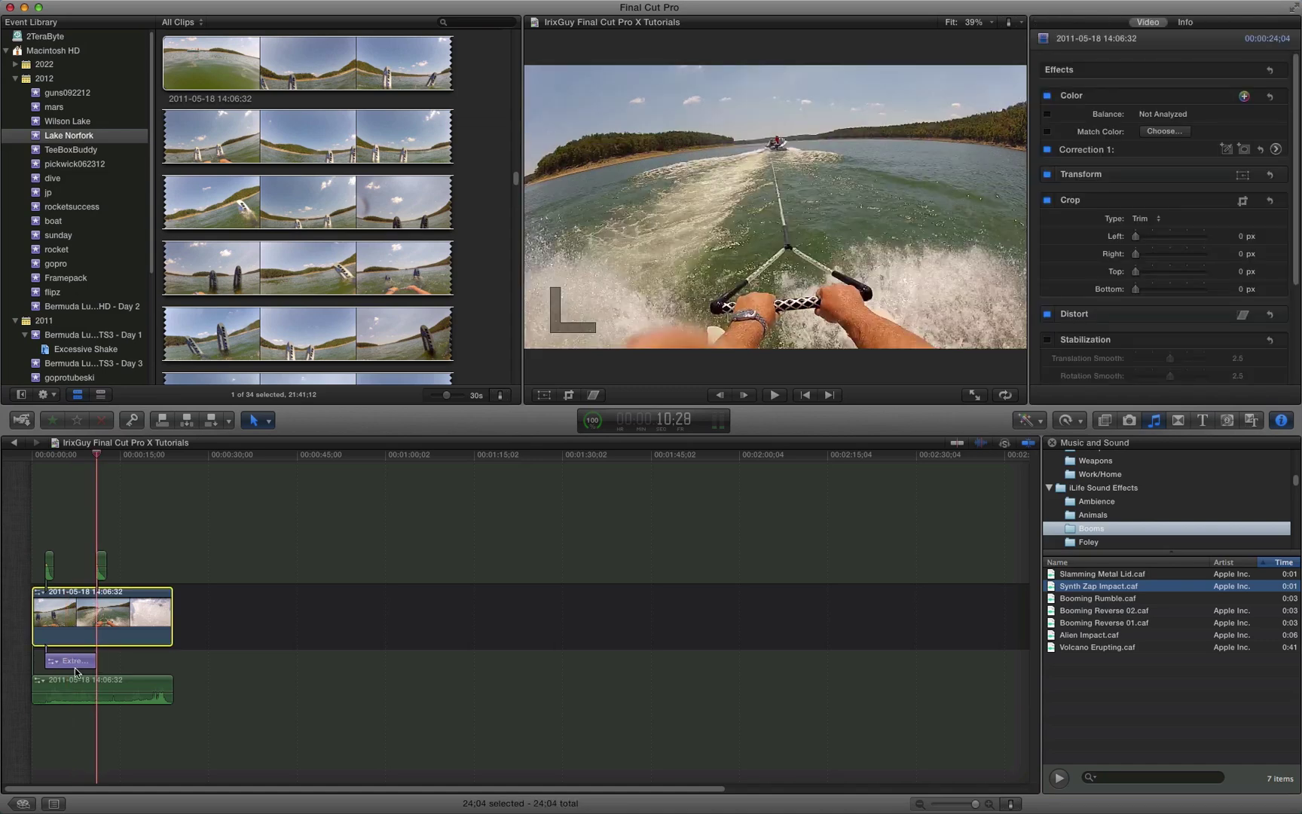
left_click(73, 529)
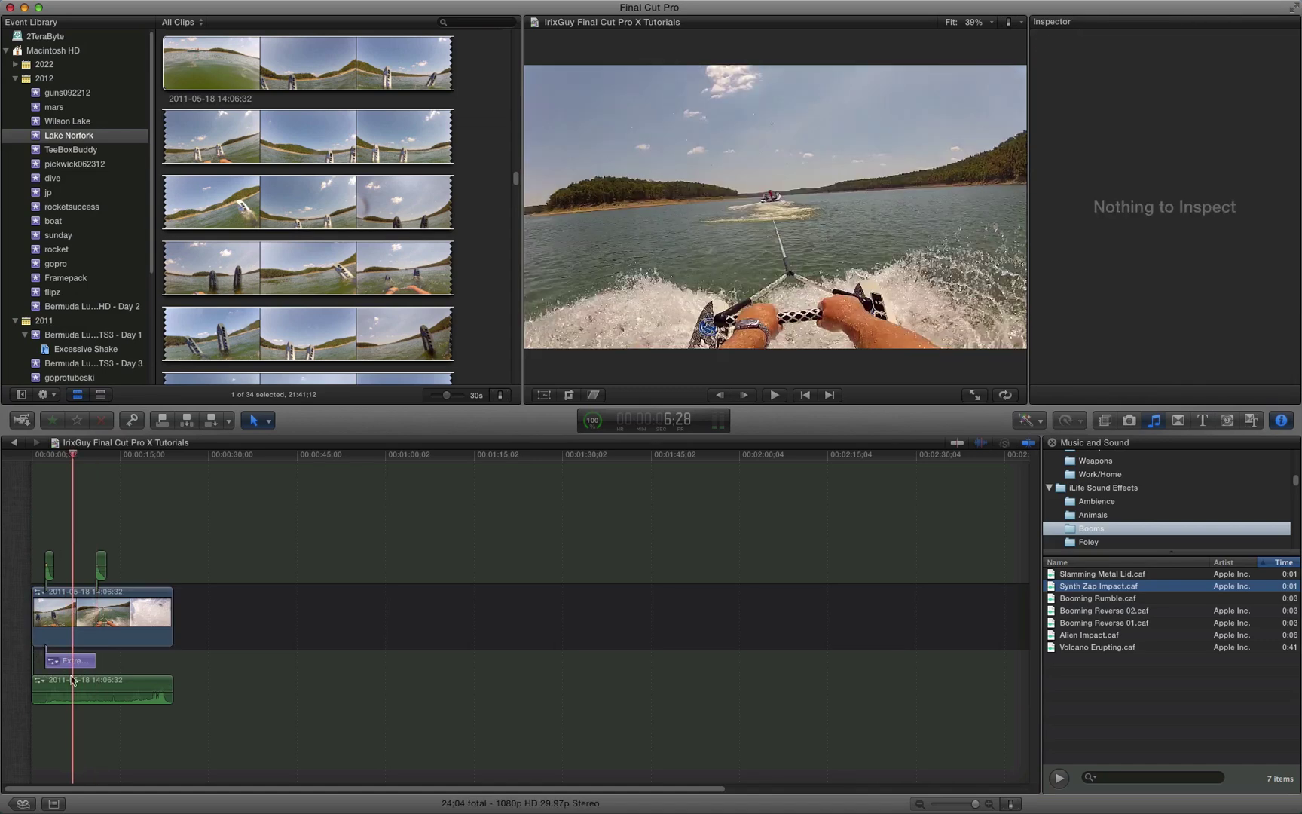
left_click_drag(78, 663, 89, 535)
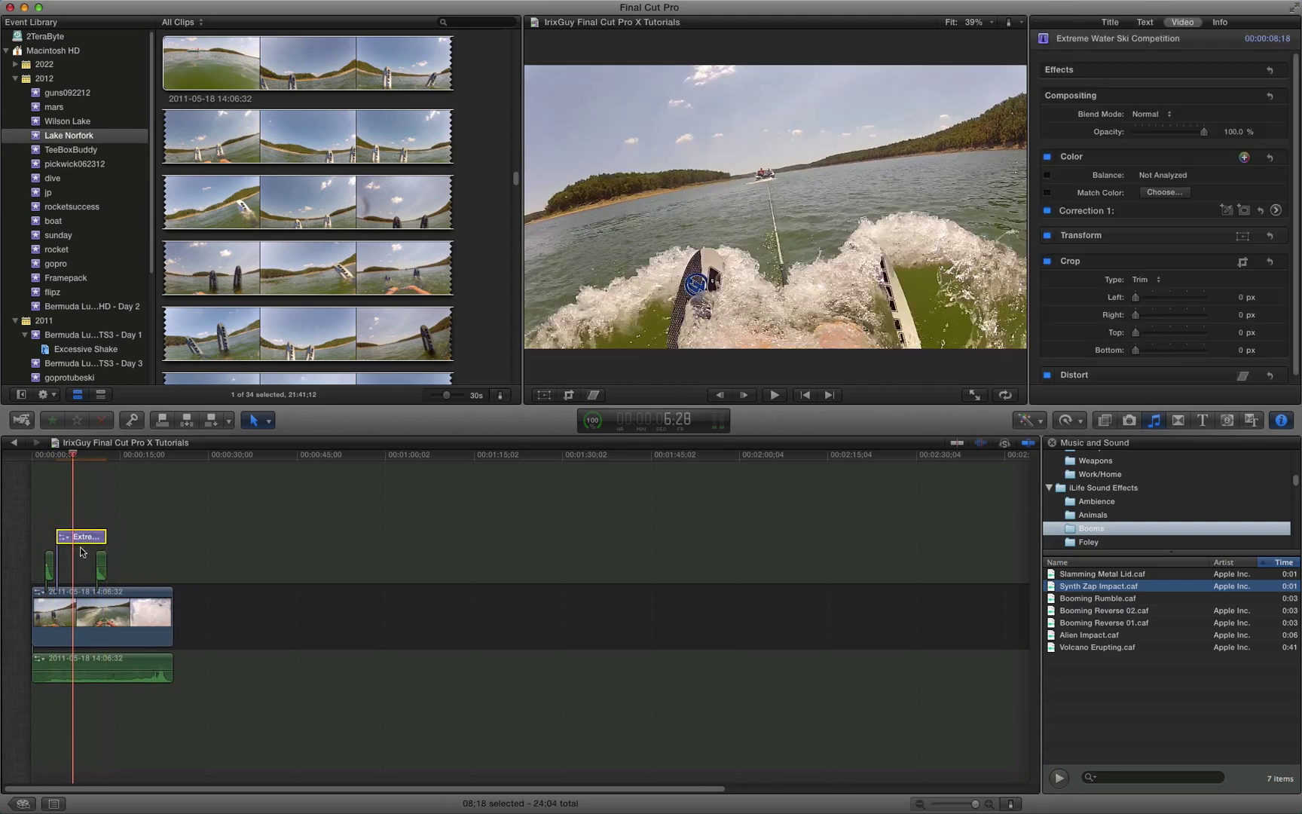